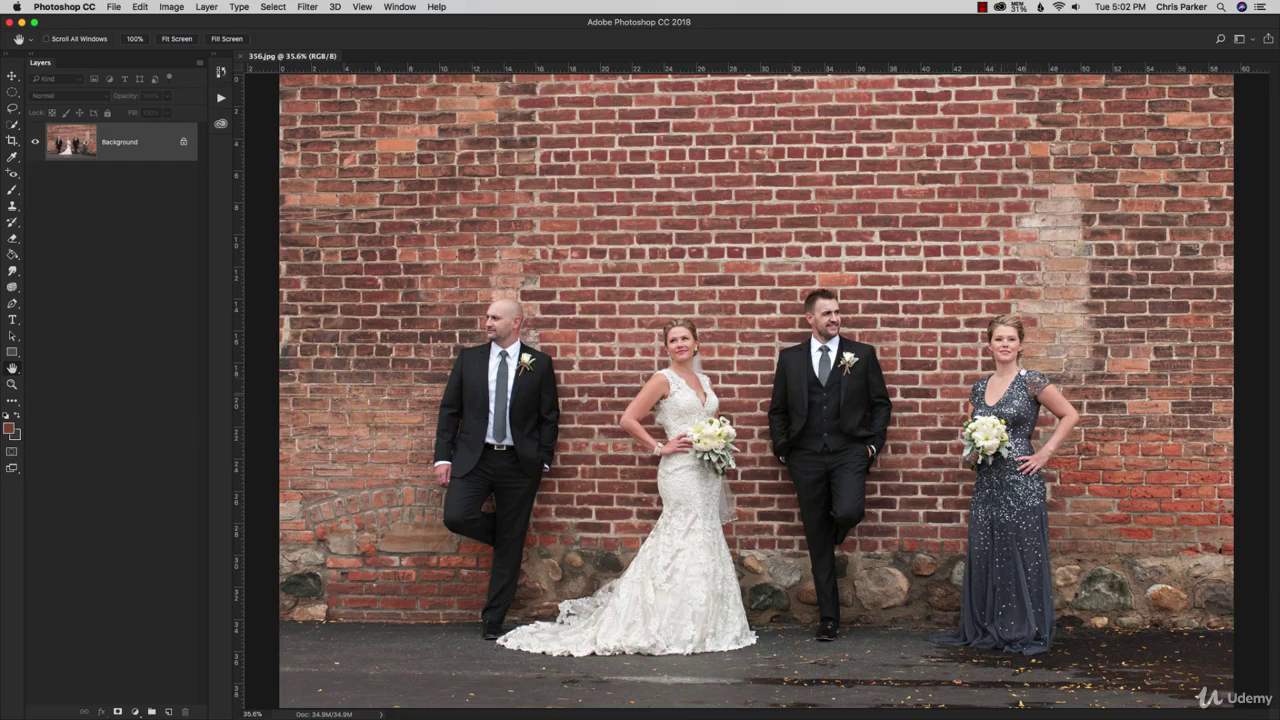
Select the bridesmaid's grey sequined dress down to the hem with Quick Selection, and subtract her neck and chest.
{"action": "key", "text": "z"}
{"action": "left_click", "coordinate": [1003, 525]}
{"action": "left_click", "coordinate": [1015, 522]}
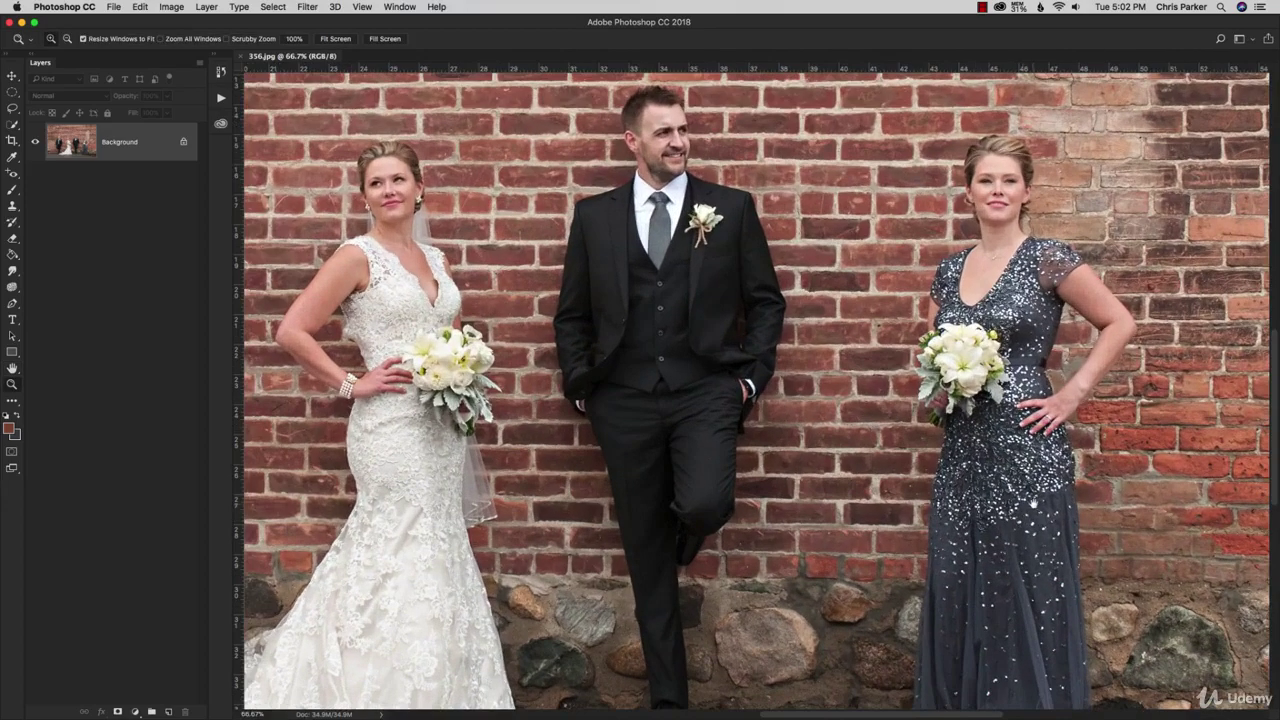
{"action": "left_click_drag", "start_coordinate": [1033, 505], "coordinate": [757, 425]}
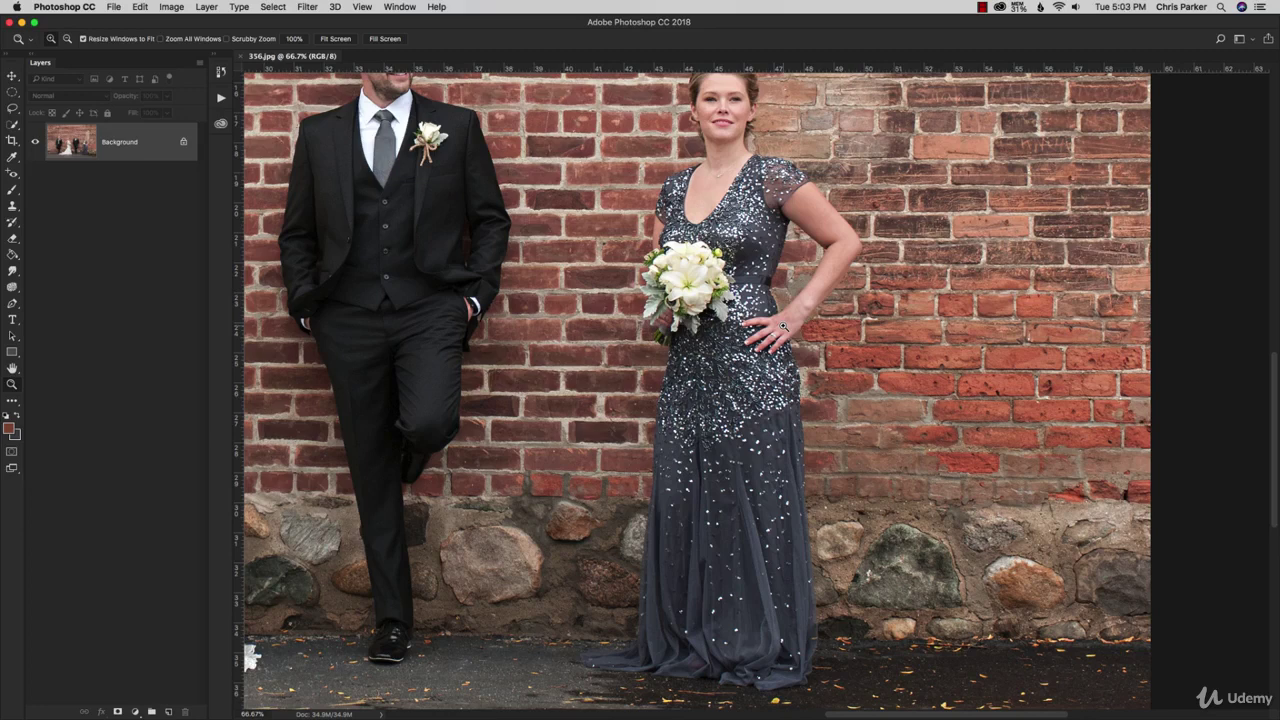
{"action": "left_click", "coordinate": [13, 124]}
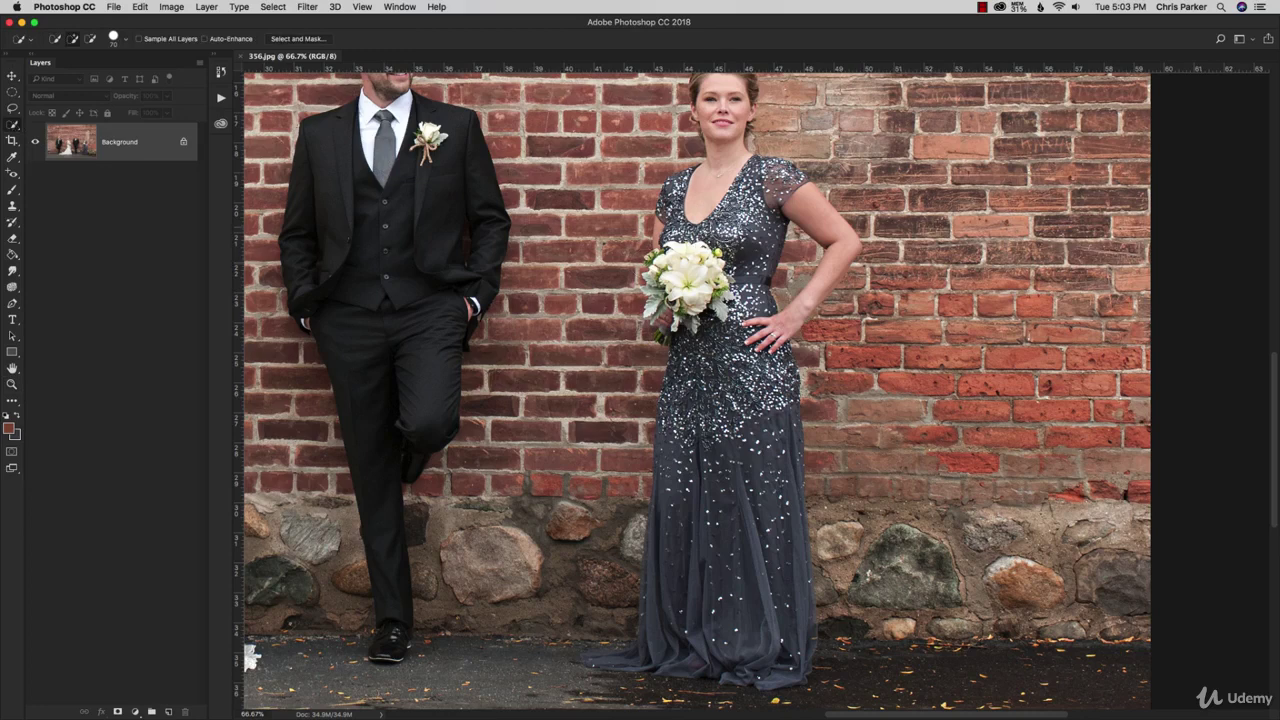
{"action": "mouse_move", "coordinate": [683, 243]}
{"action": "left_mouse_down"}
{"action": "mouse_move", "coordinate": [668, 215]}
{"action": "mouse_move", "coordinate": [778, 283]}
{"action": "mouse_move", "coordinate": [785, 195]}
{"action": "mouse_move", "coordinate": [745, 265]}
{"action": "mouse_move", "coordinate": [713, 373]}
{"action": "mouse_move", "coordinate": [690, 587]}
{"action": "mouse_move", "coordinate": [645, 648]}
{"action": "mouse_move", "coordinate": [617, 652]}
{"action": "mouse_move", "coordinate": [659, 621]}
{"action": "mouse_move", "coordinate": [661, 526]}
{"action": "mouse_move", "coordinate": [750, 625]}
{"action": "mouse_move", "coordinate": [734, 655]}
{"action": "mouse_move", "coordinate": [781, 660]}
{"action": "mouse_move", "coordinate": [765, 380]}
{"action": "left_mouse_up"}
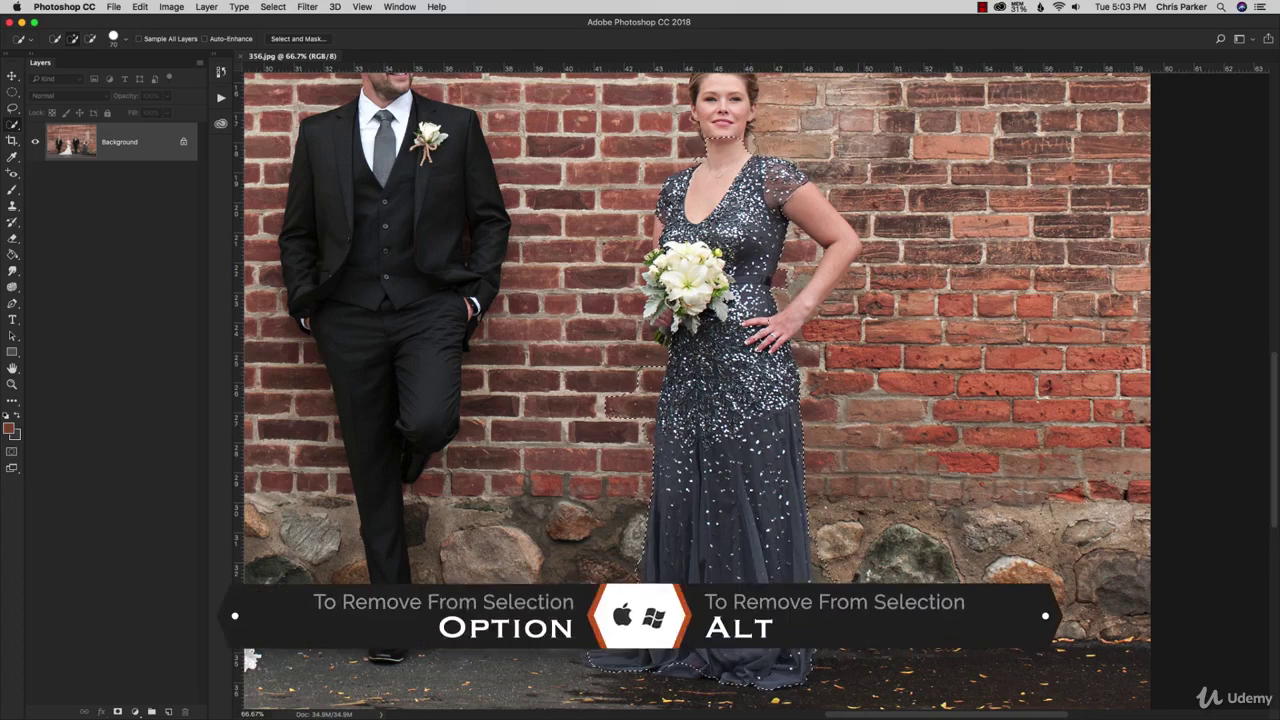
{"action": "key", "text": "alt"}
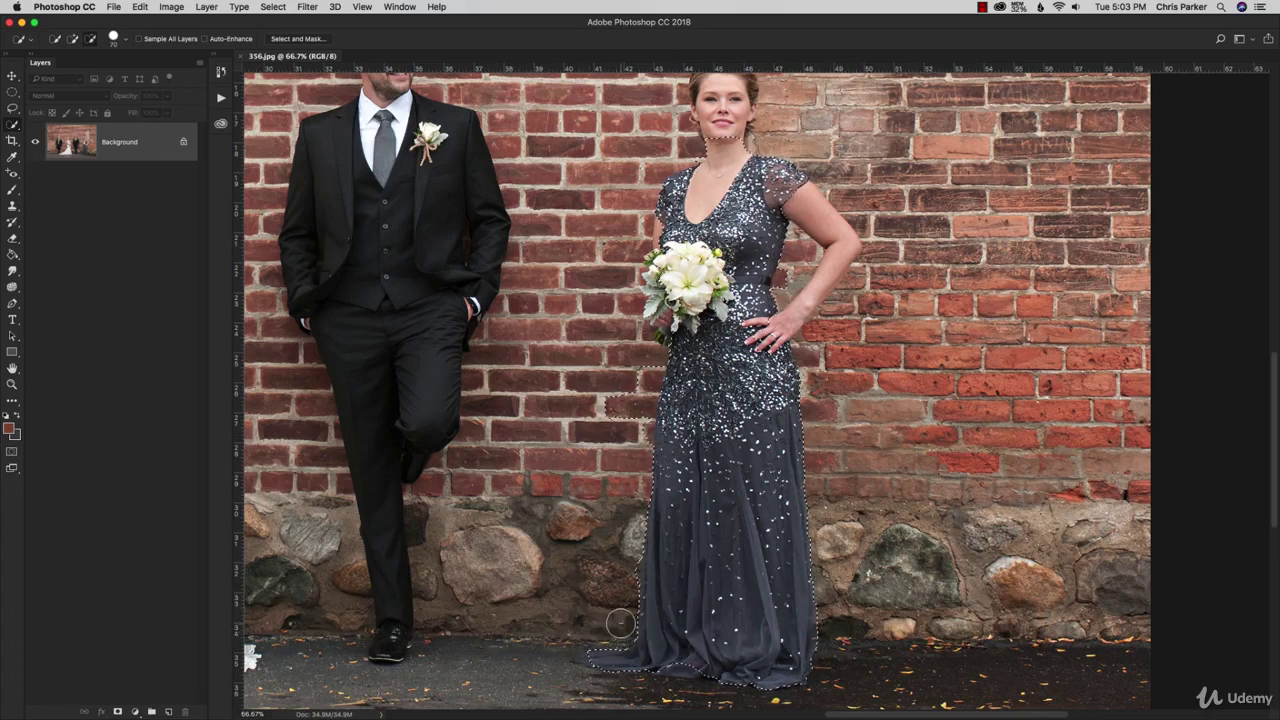
{"action": "key", "text": "alt"}
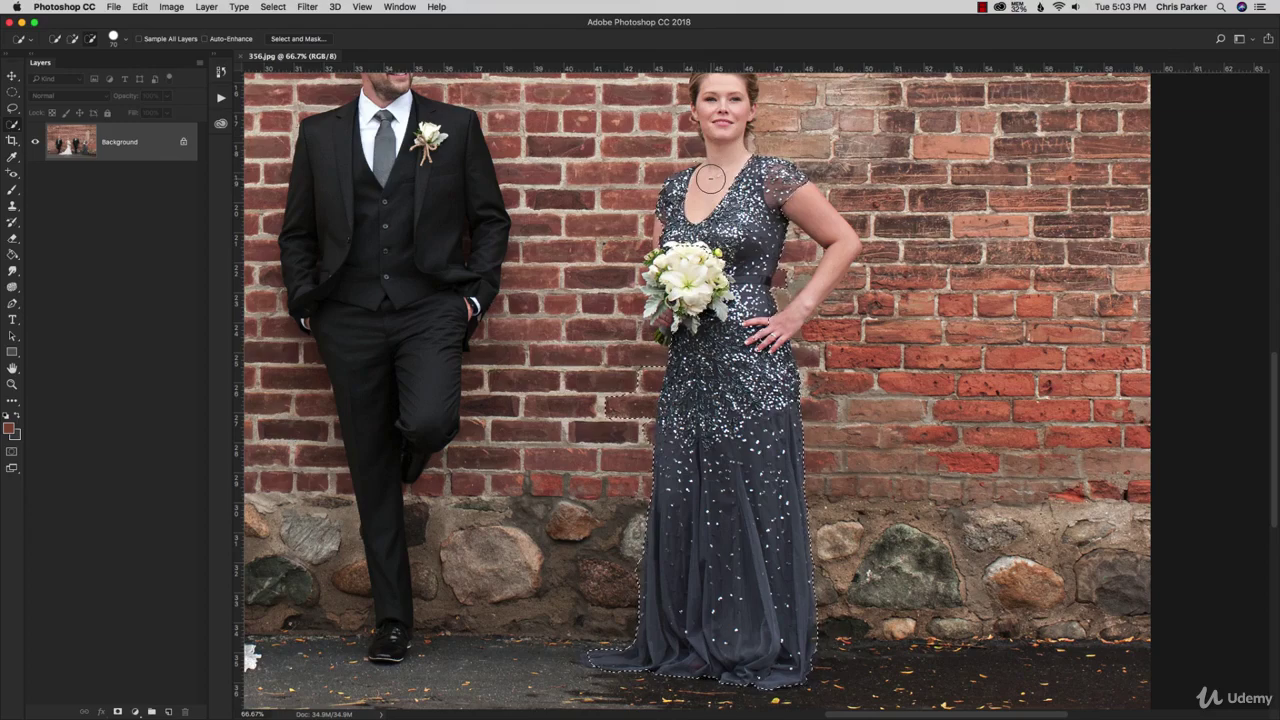
Subtract the brick sliver above the shoulder and the upper bouquet petals from the dress selection with a size 10 Quick Selection brush.
{"action": "key", "text": "z"}
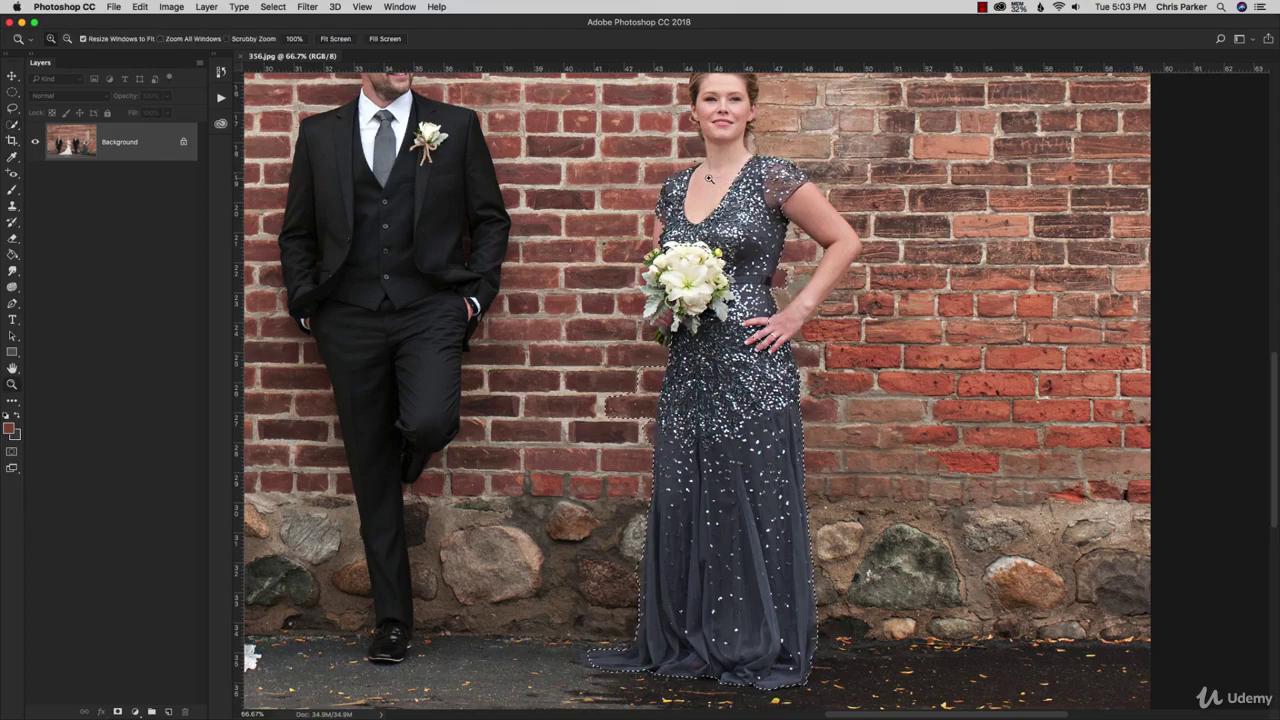
{"action": "left_click", "coordinate": [710, 172]}
{"action": "left_click", "coordinate": [708, 178]}
{"action": "scroll", "coordinate": [708, 178], "scroll_direction": "up", "scroll_amount": 3}
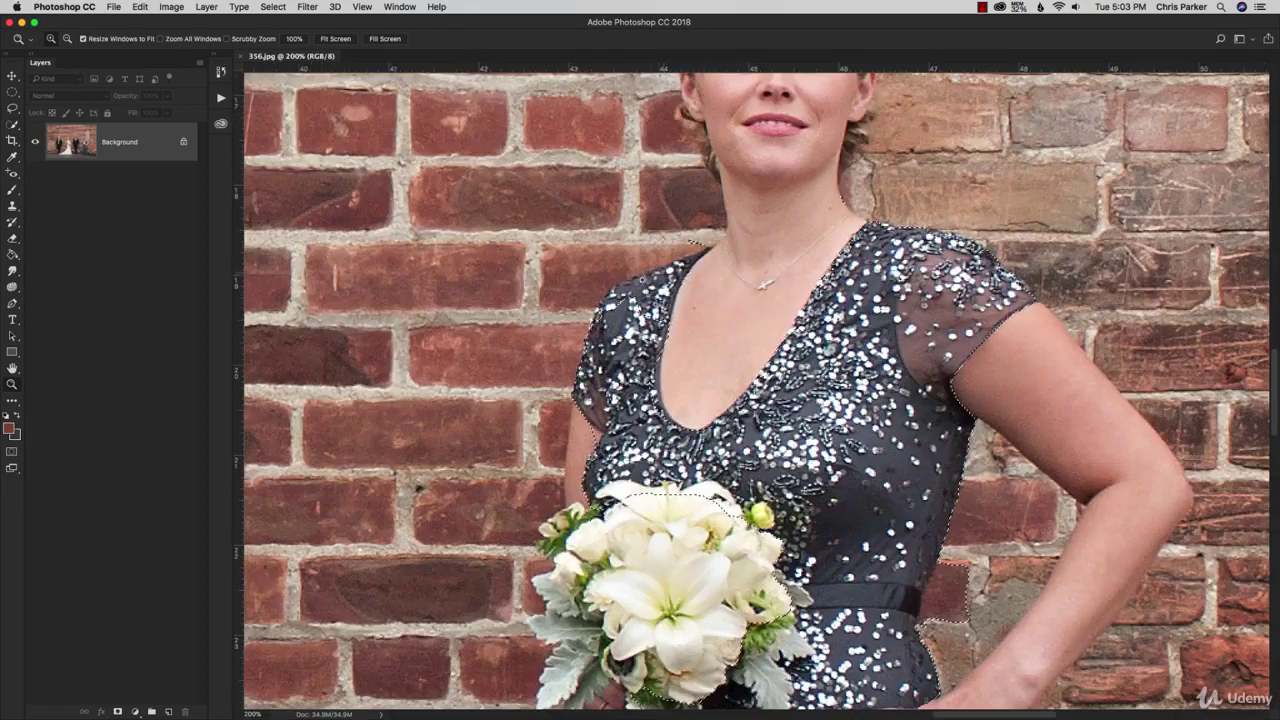
{"action": "key", "text": "l"}
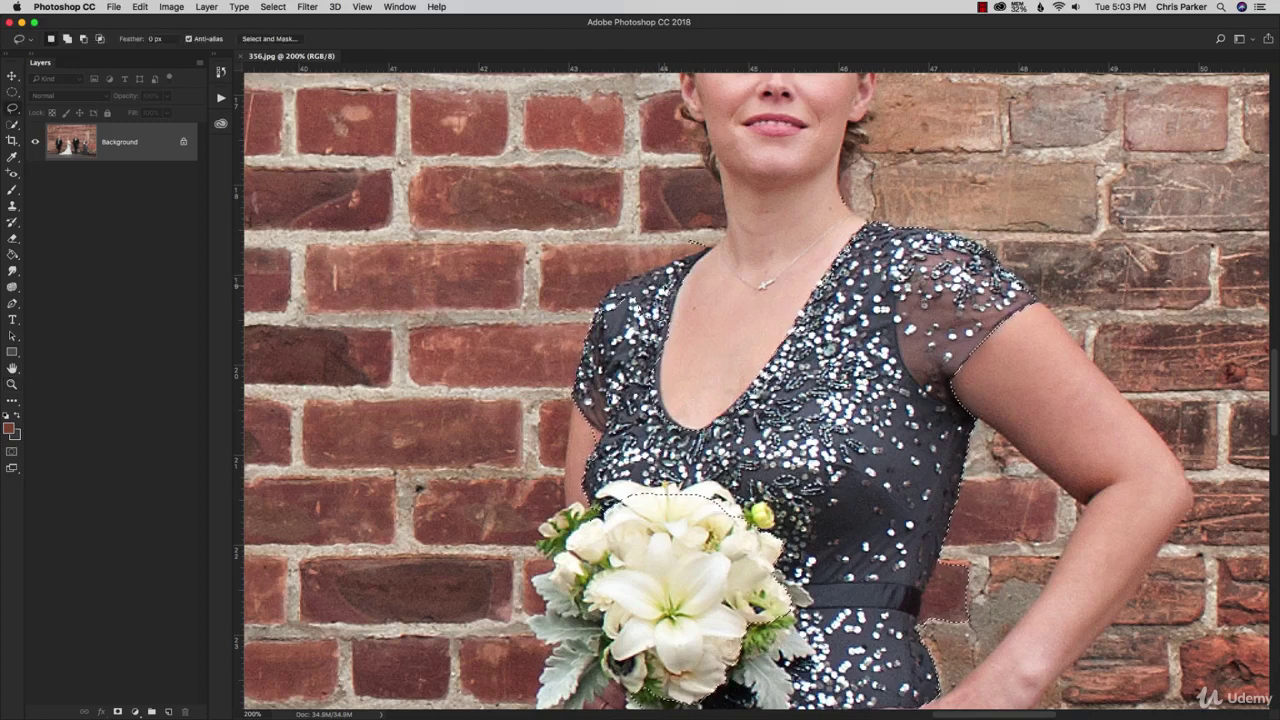
{"action": "key", "text": "w"}
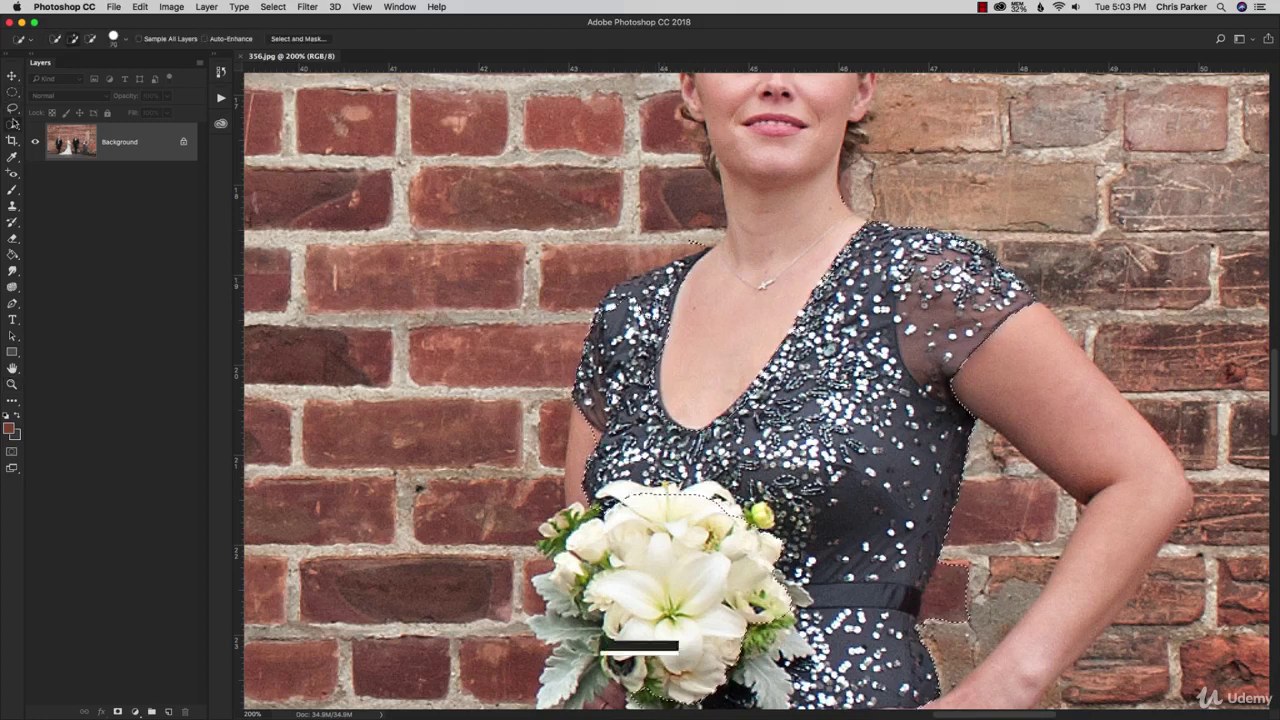
{"action": "key", "text": "bracketleft"}
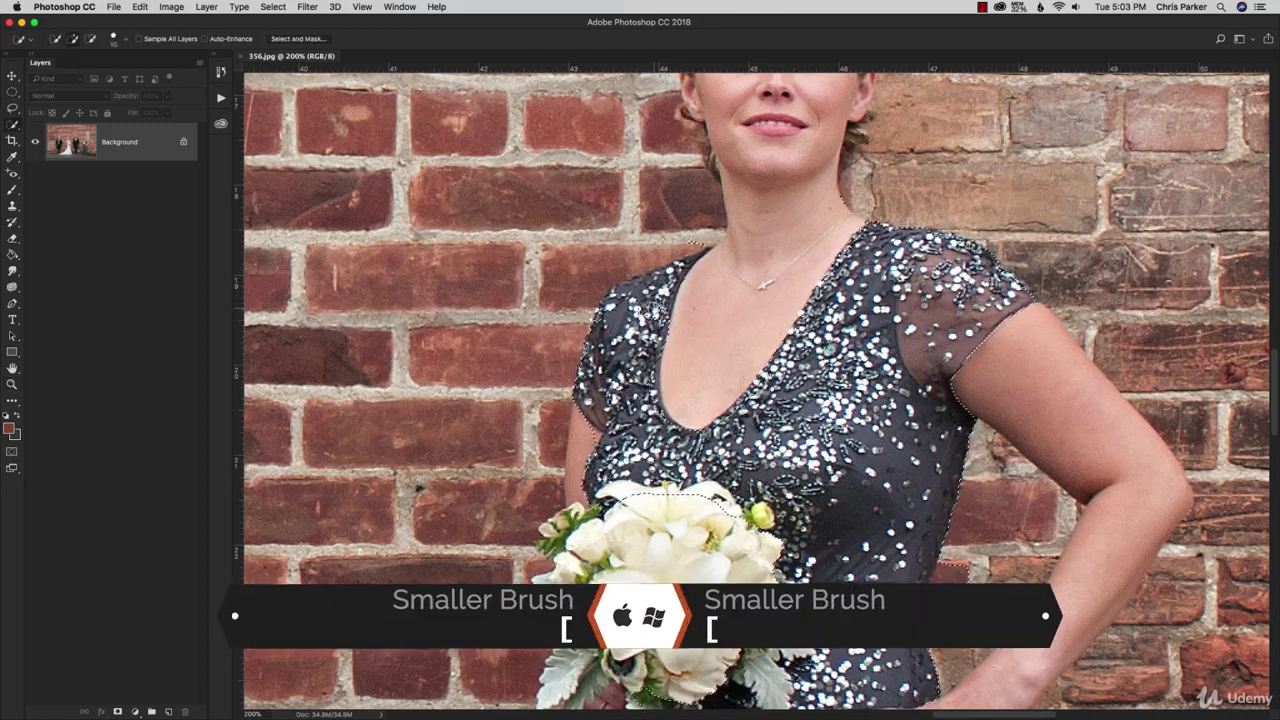
{"action": "key", "text": "bracketleft"}
{"action": "key", "text": "alt"}
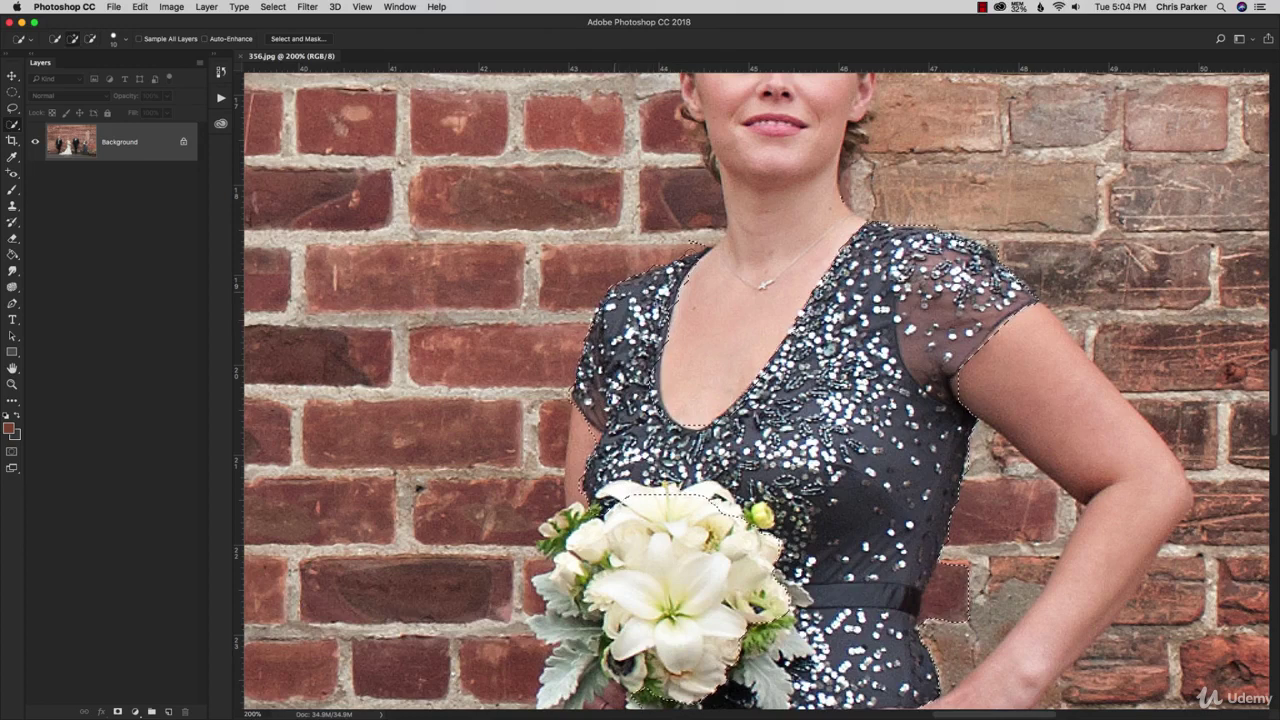
{"action": "key", "text": "alt"}
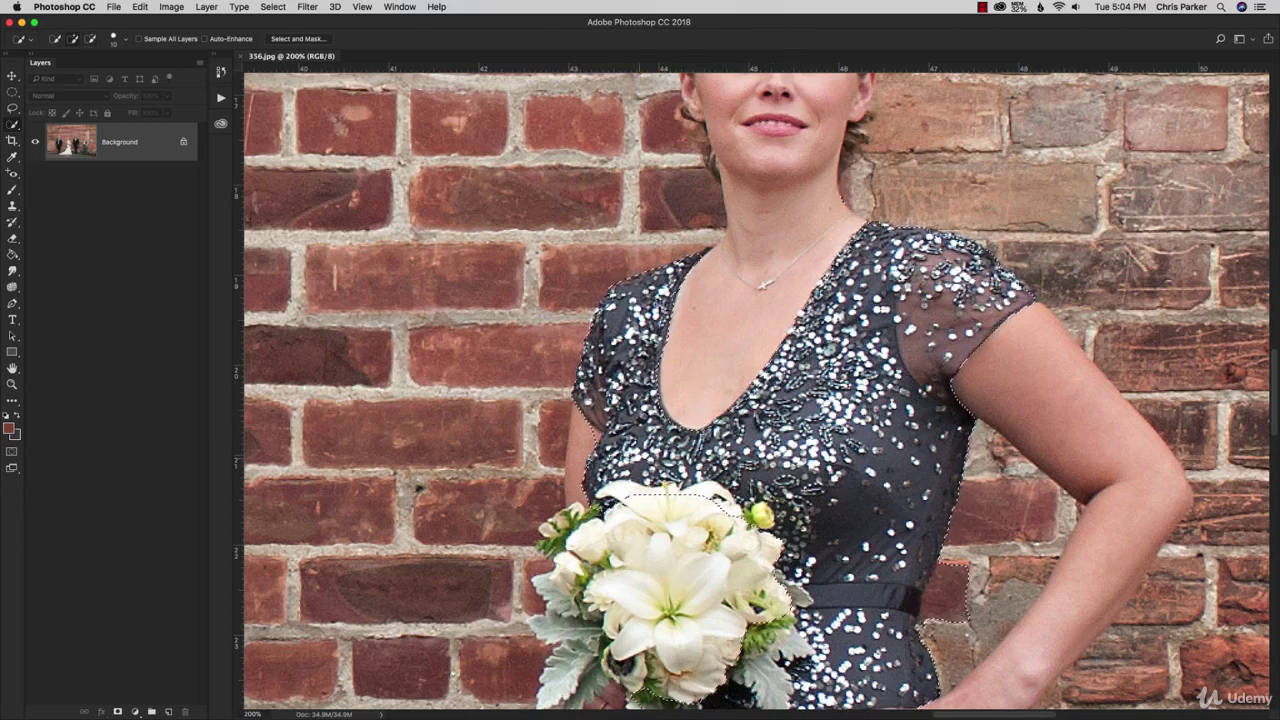
{"action": "key", "text": "alt"}
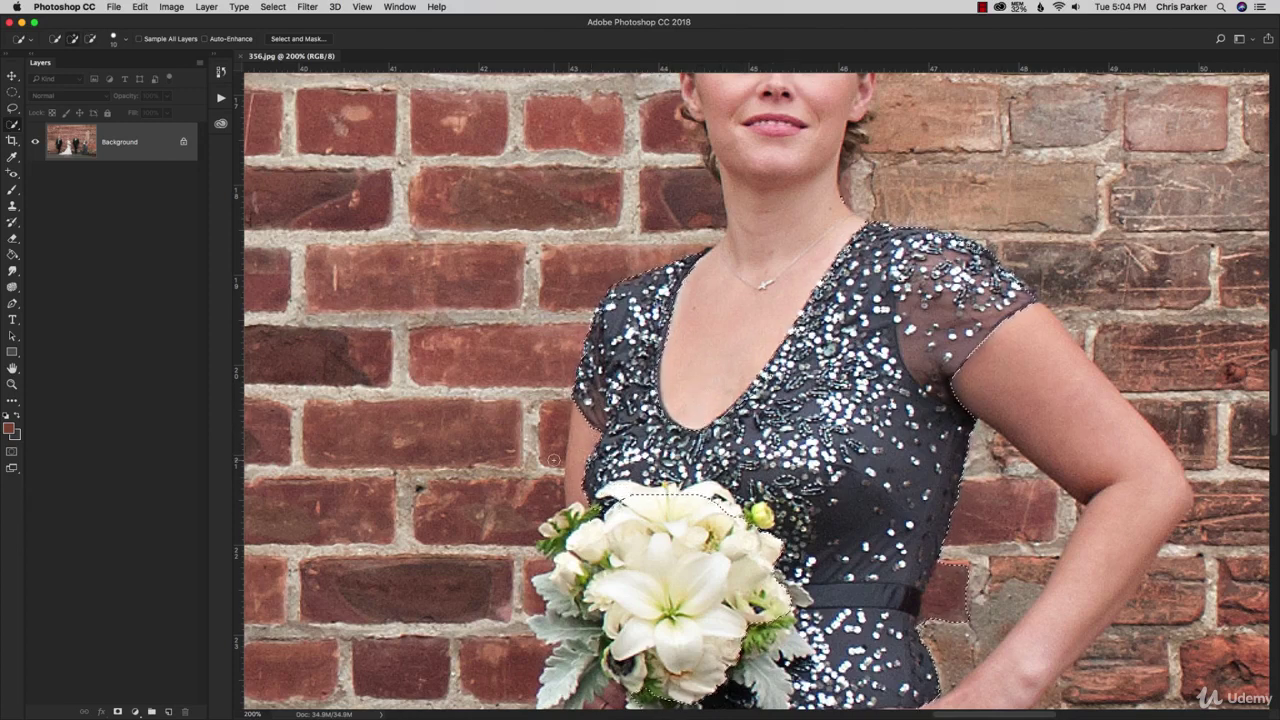
{"action": "left_click_drag", "start_coordinate": [621, 494], "coordinate": [724, 505]}
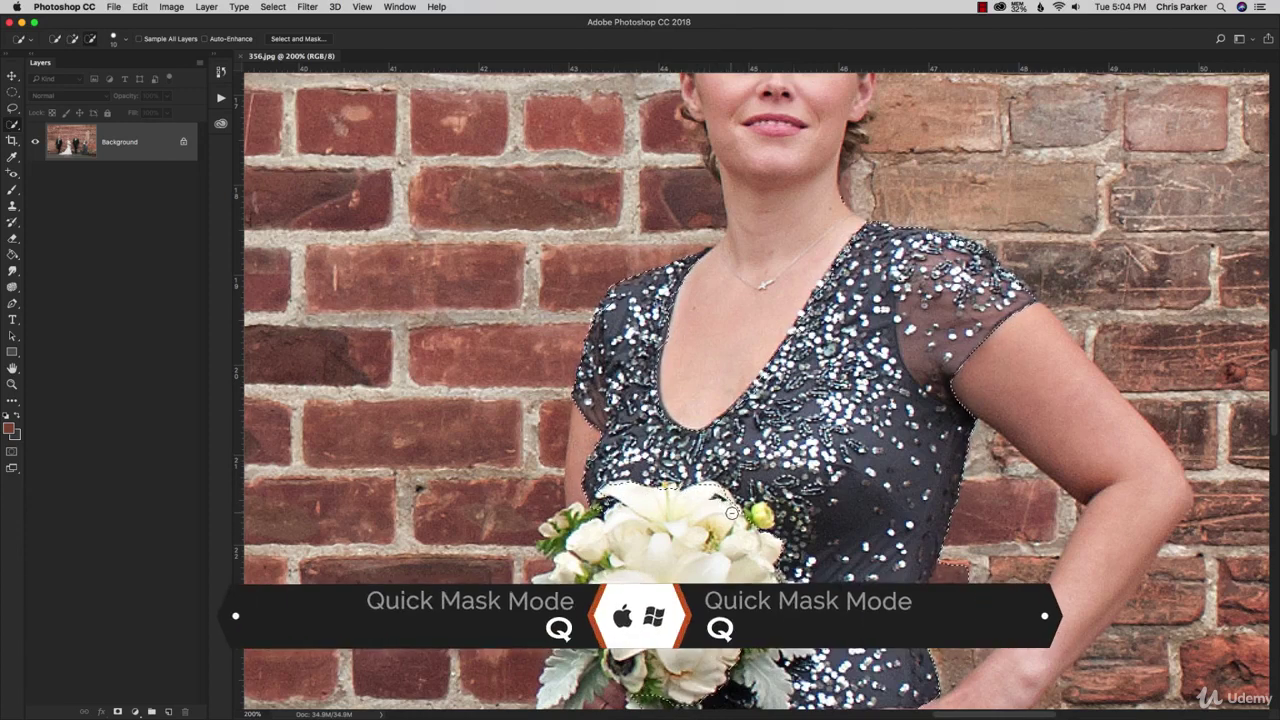
Enter Quick Mask mode and paint white with a small brush to add the edge of her right shoulder and sleeve.
{"action": "key", "text": "q"}
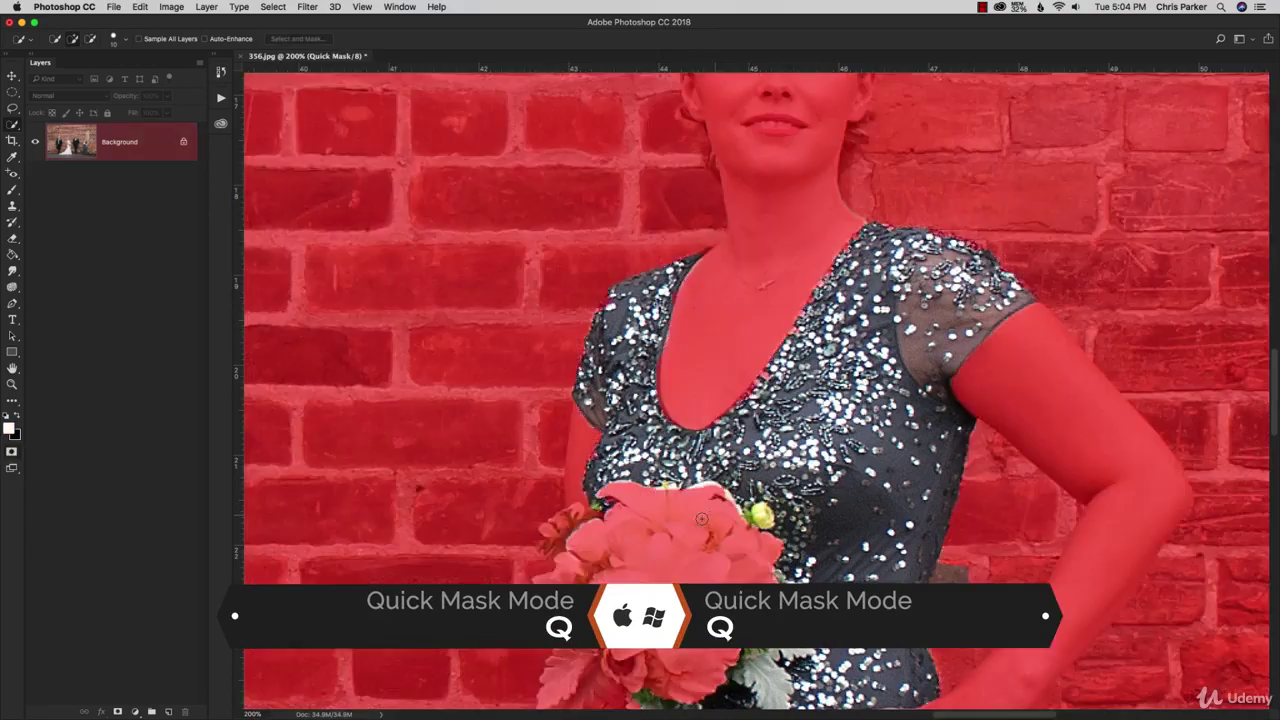
{"action": "key", "text": "z"}
{"action": "left_click", "coordinate": [623, 314]}
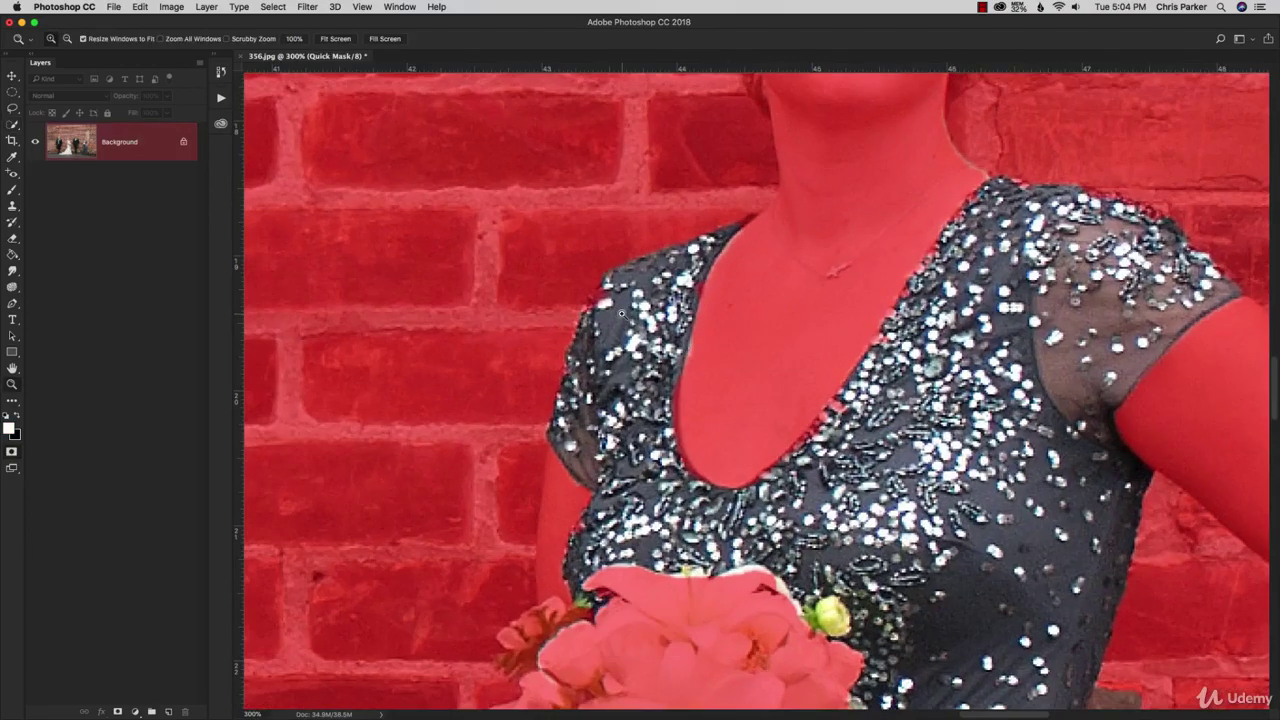
{"action": "left_click", "coordinate": [621, 314]}
{"action": "left_click", "coordinate": [621, 314]}
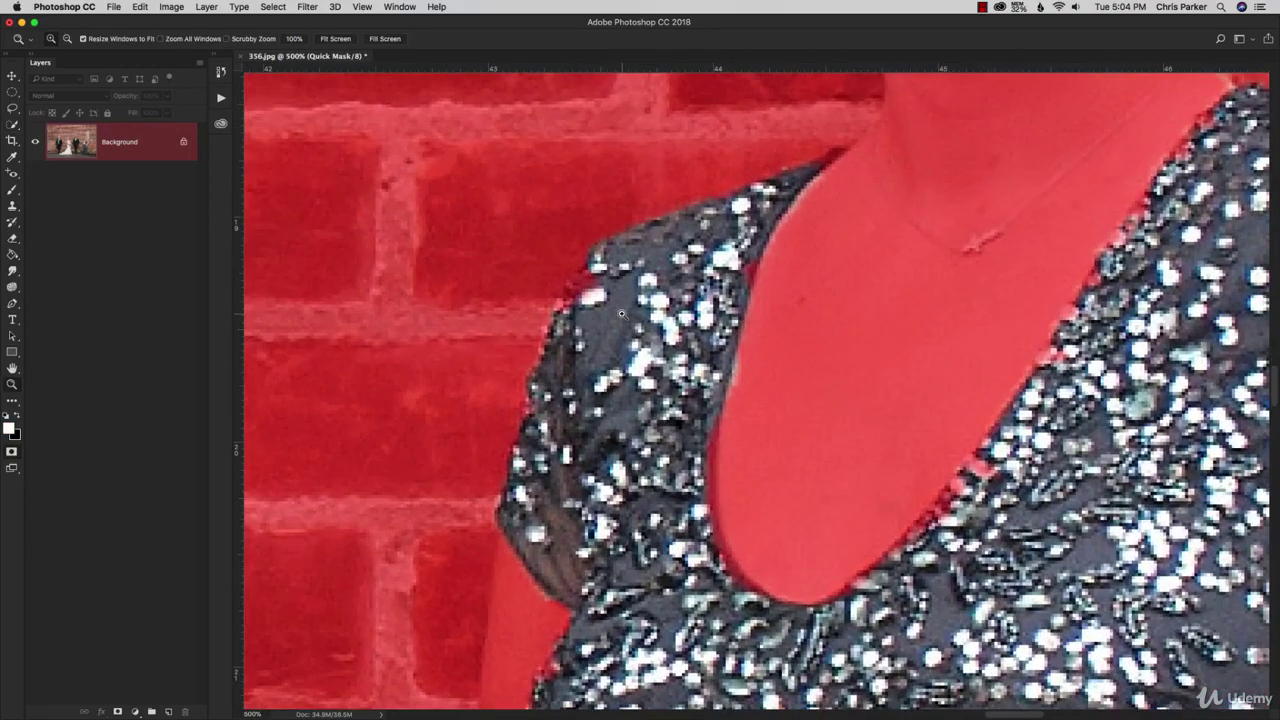
{"action": "key", "text": "b"}
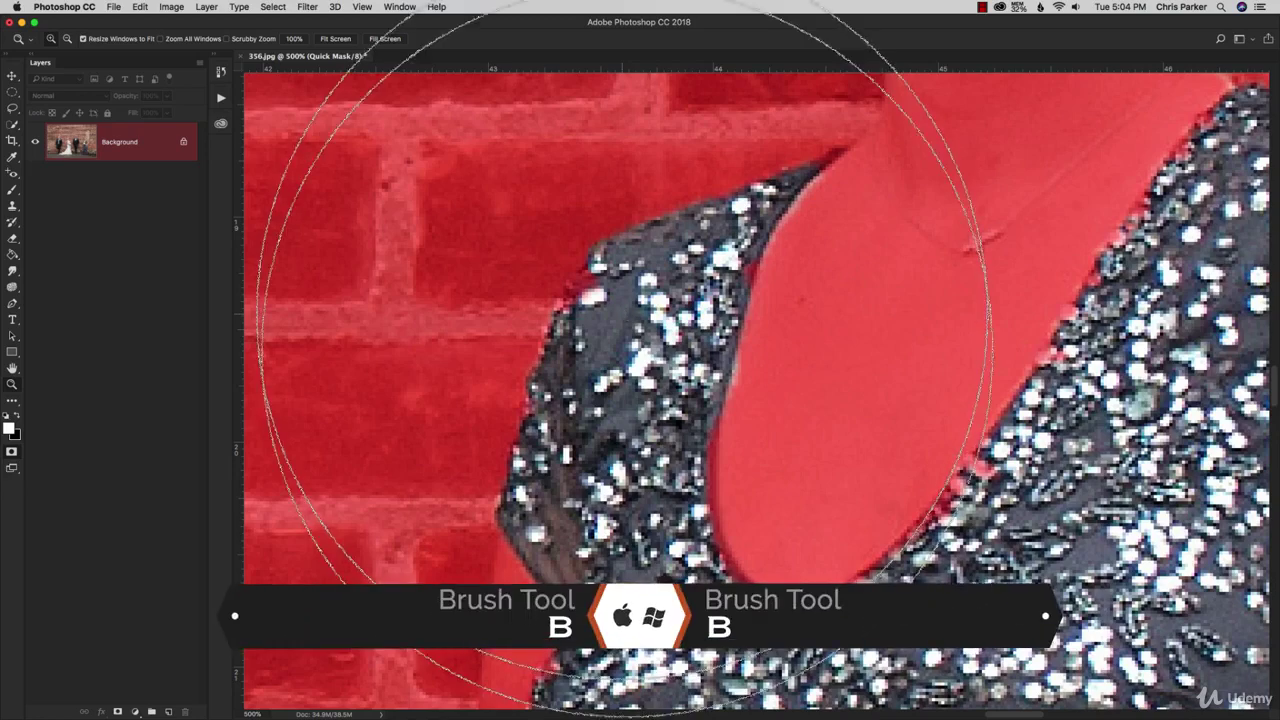
{"action": "key", "text": "bracketleft"}
{"action": "key", "text": "bracketleft"}
{"action": "key", "text": "bracketleft"}
{"action": "key", "text": "bracketleft"}
{"action": "key", "text": "bracketleft"}
{"action": "key", "text": "bracketleft"}
{"action": "key", "text": "bracketleft"}
{"action": "key", "text": "bracketleft"}
{"action": "key", "text": "bracketleft"}
{"action": "key", "text": "bracketleft"}
{"action": "key", "text": "bracketleft"}
{"action": "key", "text": "bracketleft"}
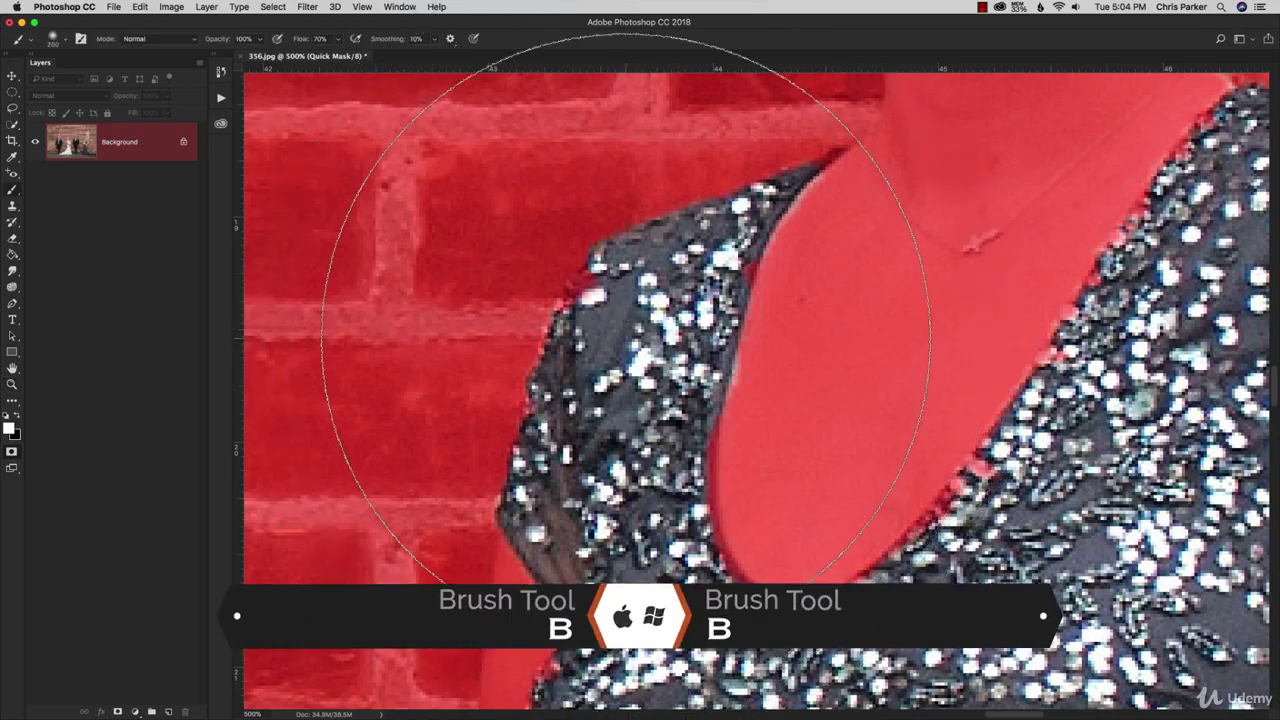
{"action": "key", "text": "bracketleft"}
{"action": "key", "text": "bracketleft"}
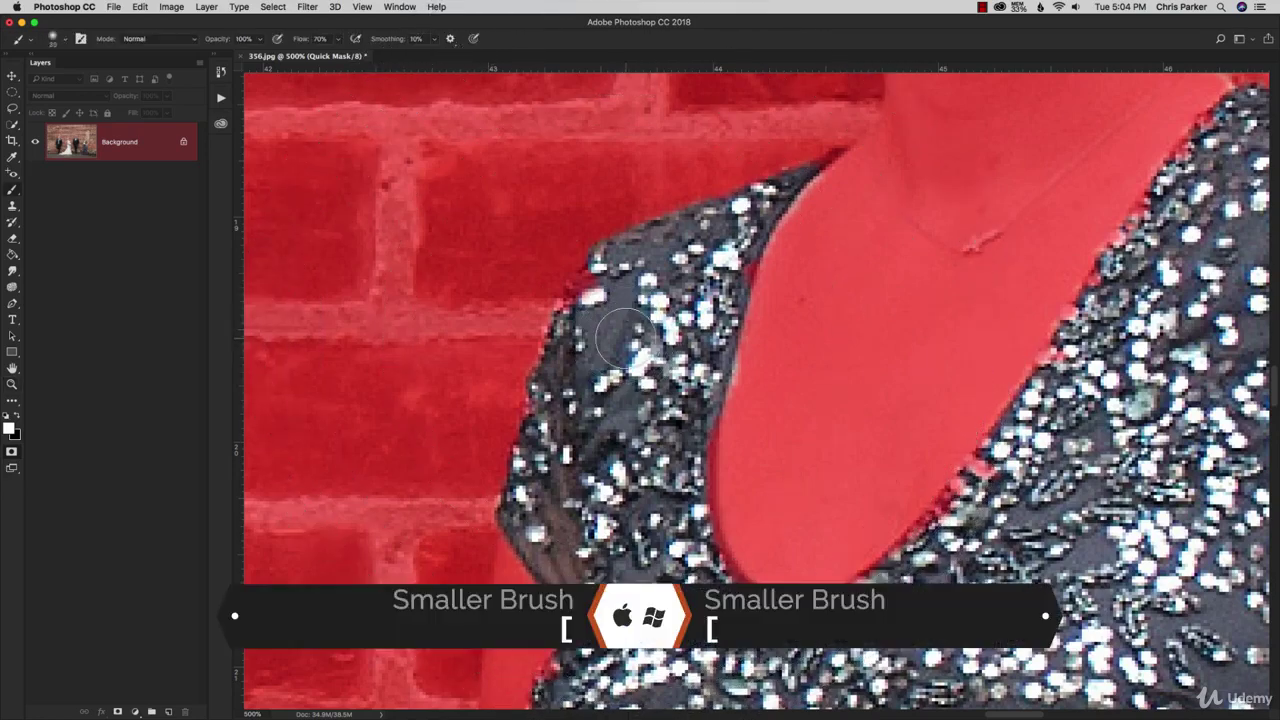
{"action": "mouse_move", "coordinate": [591, 305]}
{"action": "left_mouse_down"}
{"action": "mouse_move", "coordinate": [599, 271]}
{"action": "mouse_move", "coordinate": [526, 495]}
{"action": "mouse_move", "coordinate": [534, 530]}
{"action": "mouse_move", "coordinate": [571, 567]}
{"action": "mouse_move", "coordinate": [590, 483]}
{"action": "left_mouse_up"}
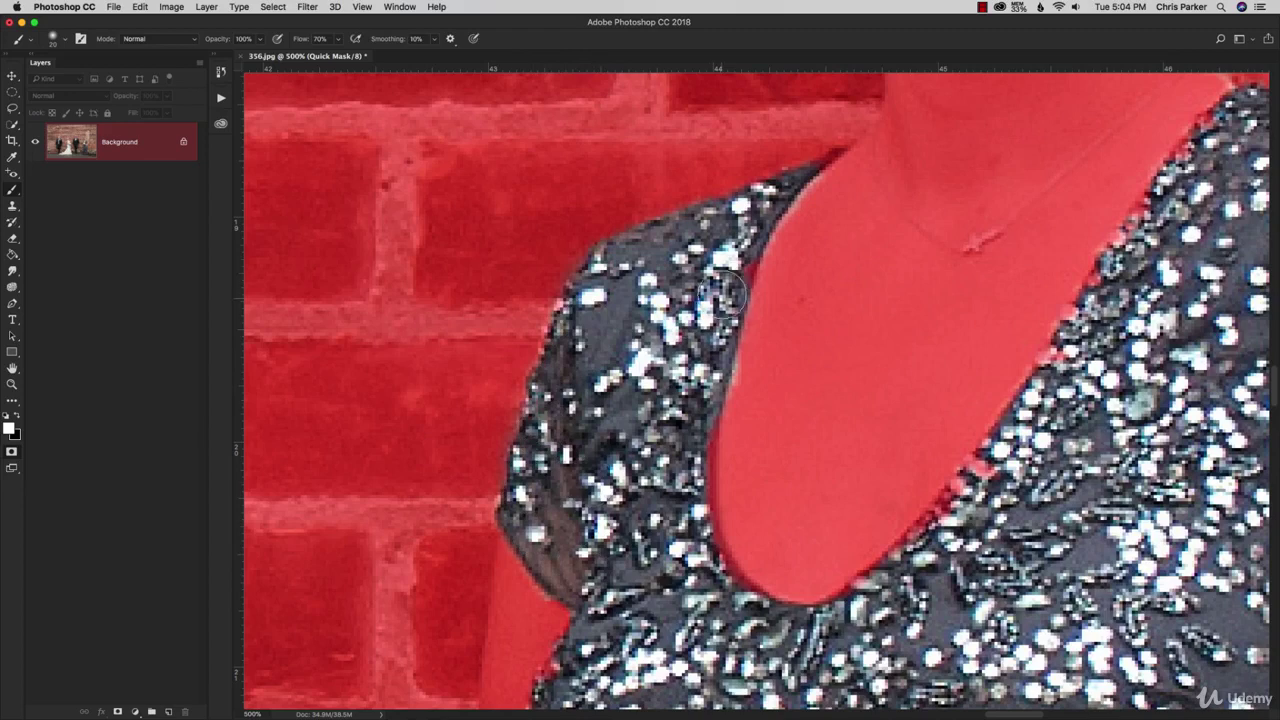
Paint white along both sides of the dress neckline and up to the shoulder tip to add the missed edges.
{"action": "left_click_drag", "start_coordinate": [724, 294], "coordinate": [728, 262]}
{"action": "mouse_move", "coordinate": [676, 500]}
{"action": "left_mouse_down"}
{"action": "mouse_move", "coordinate": [692, 443]}
{"action": "mouse_move", "coordinate": [698, 452]}
{"action": "left_mouse_up"}
{"action": "mouse_move", "coordinate": [698, 388]}
{"action": "left_mouse_down"}
{"action": "mouse_move", "coordinate": [702, 547]}
{"action": "mouse_move", "coordinate": [724, 595]}
{"action": "mouse_move", "coordinate": [750, 612]}
{"action": "mouse_move", "coordinate": [715, 600]}
{"action": "mouse_move", "coordinate": [837, 638]}
{"action": "mouse_move", "coordinate": [914, 575]}
{"action": "mouse_move", "coordinate": [960, 512]}
{"action": "mouse_move", "coordinate": [957, 528]}
{"action": "mouse_move", "coordinate": [914, 572]}
{"action": "mouse_move", "coordinate": [1100, 340]}
{"action": "mouse_move", "coordinate": [1112, 288]}
{"action": "mouse_move", "coordinate": [1000, 382]}
{"action": "mouse_move", "coordinate": [714, 484]}
{"action": "left_mouse_up"}
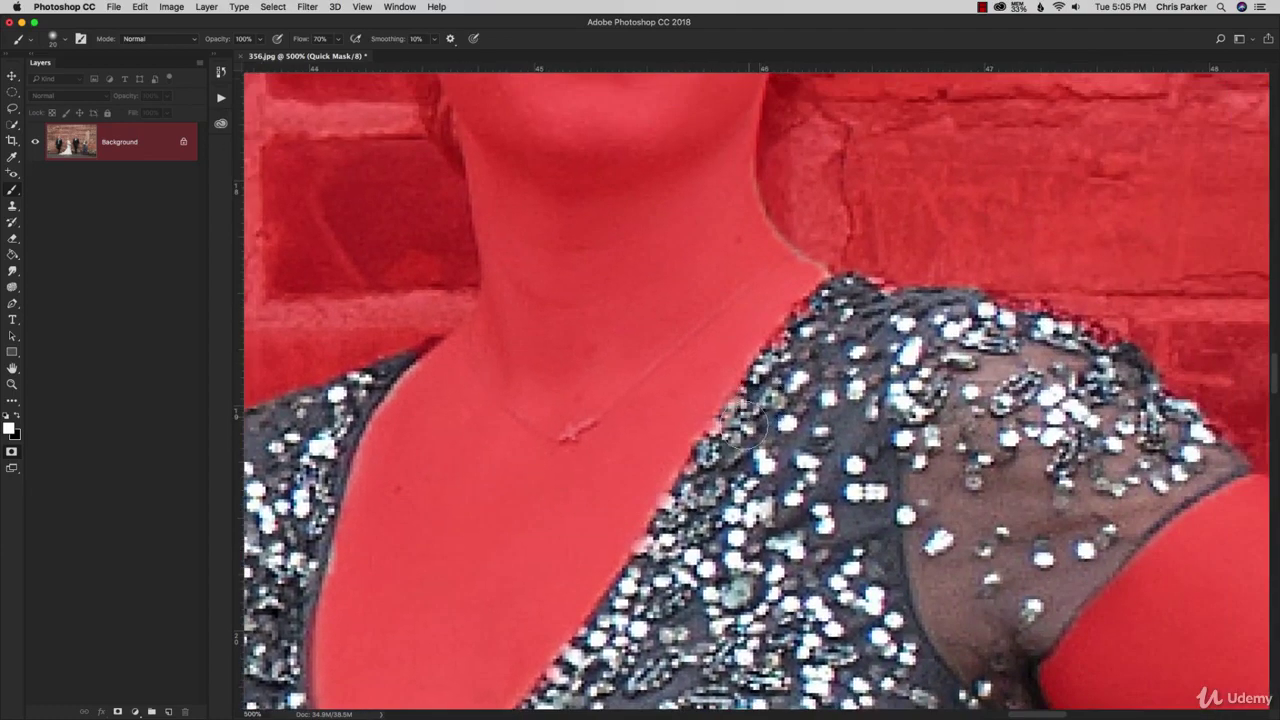
{"action": "mouse_move", "coordinate": [742, 428]}
{"action": "left_mouse_down"}
{"action": "mouse_move", "coordinate": [788, 383]}
{"action": "mouse_move", "coordinate": [794, 331]}
{"action": "mouse_move", "coordinate": [822, 319]}
{"action": "left_mouse_up"}
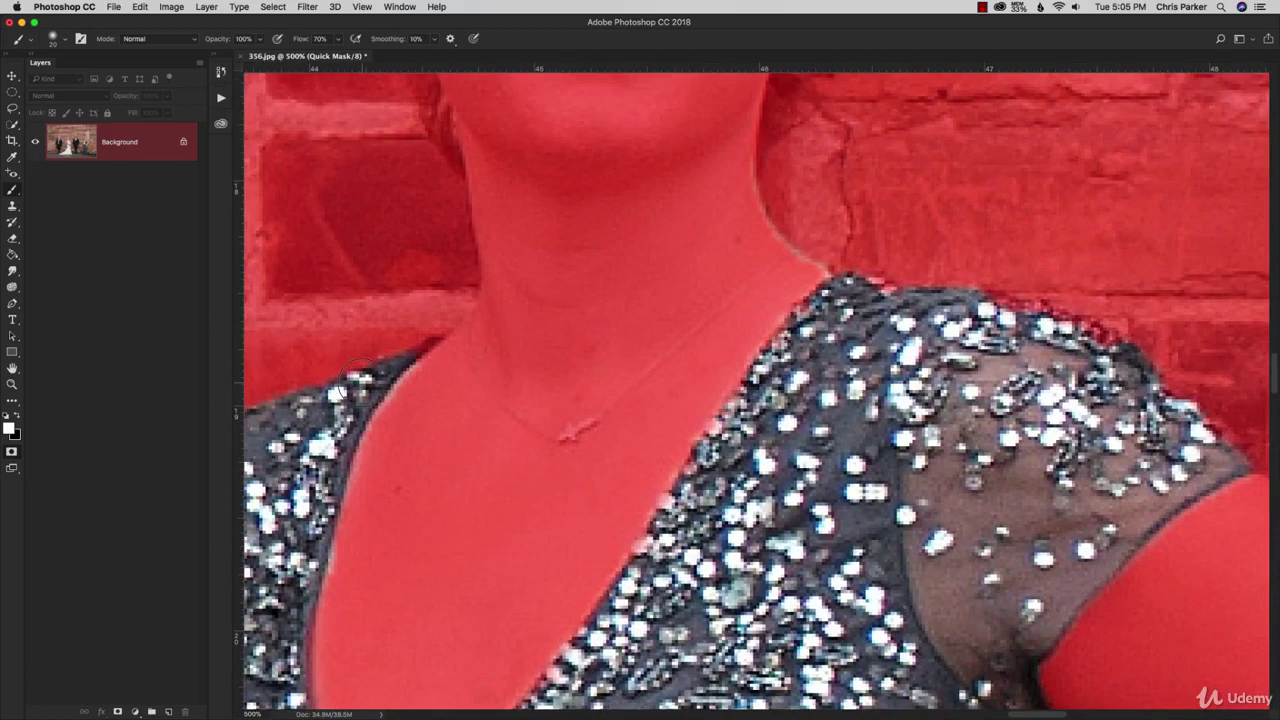
{"action": "left_click_drag", "start_coordinate": [341, 392], "coordinate": [429, 343]}
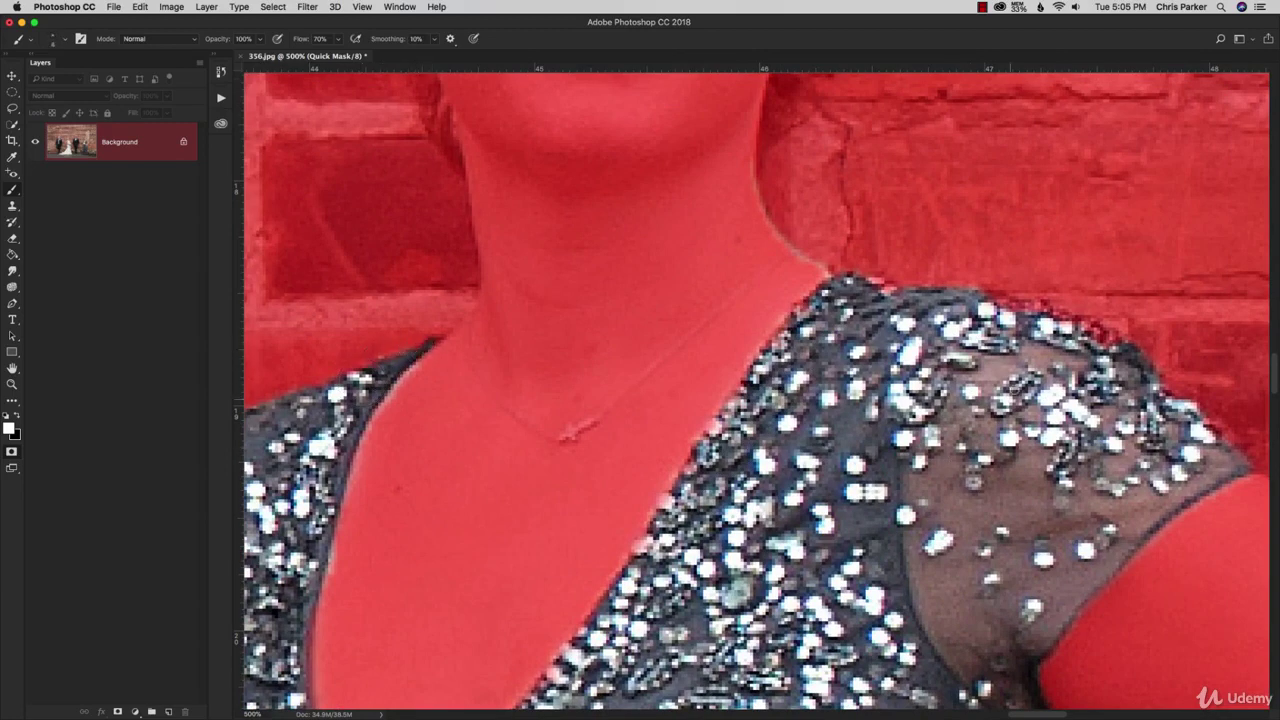
Enlarge the brush and paint the missed sequins along the upper edge of her left shoulder into the selection.
{"action": "key", "text": "]"}
{"action": "key", "text": "]"}
{"action": "key", "text": "]"}
{"action": "key", "text": "]"}
{"action": "key", "text": "]"}
{"action": "mouse_move", "coordinate": [1112, 350]}
{"action": "left_mouse_down"}
{"action": "mouse_move", "coordinate": [984, 308]}
{"action": "mouse_move", "coordinate": [1040, 330]}
{"action": "mouse_move", "coordinate": [1038, 316]}
{"action": "mouse_move", "coordinate": [1067, 323]}
{"action": "mouse_move", "coordinate": [1120, 366]}
{"action": "left_mouse_up"}
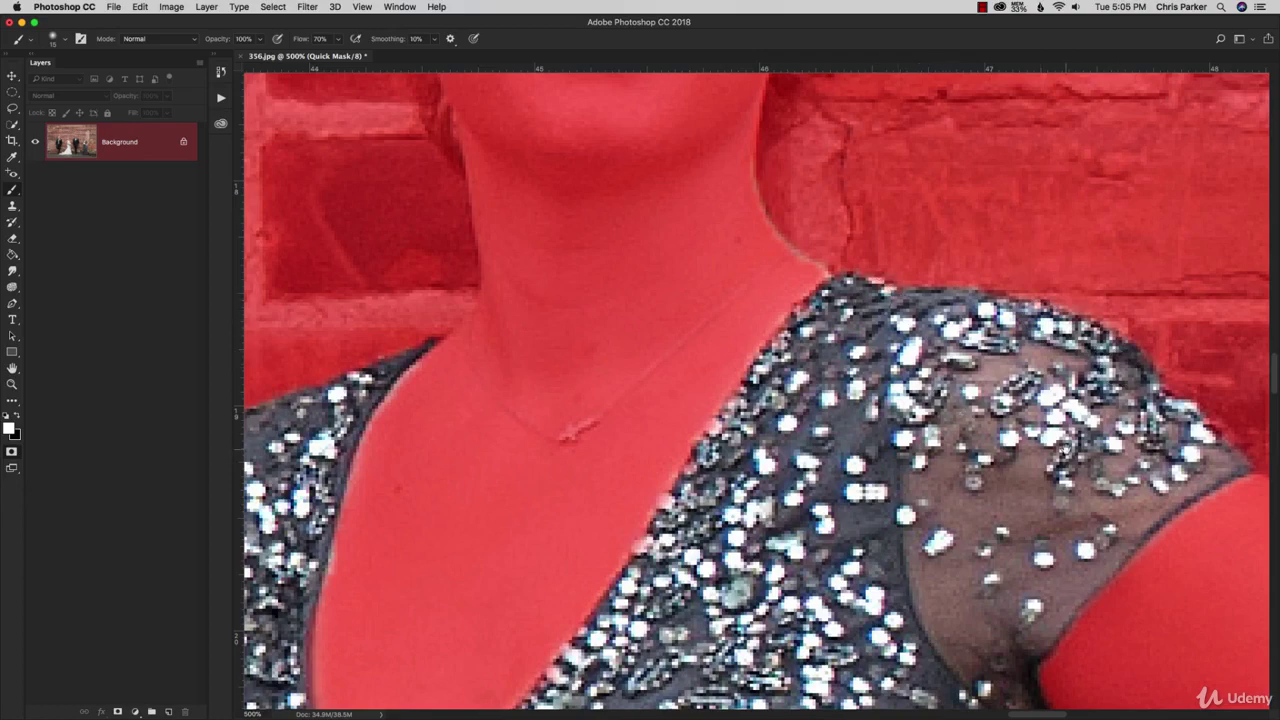
Paint black over the stray brick patch beside the waistband to remove it from the selection.
{"action": "left_click_drag", "start_coordinate": [1057, 447], "coordinate": [856, 118]}
{"action": "scroll", "coordinate": [870, 405], "scroll_direction": "down", "scroll_amount": 14}
{"action": "scroll", "coordinate": [870, 405], "scroll_direction": "right", "scroll_amount": 2}
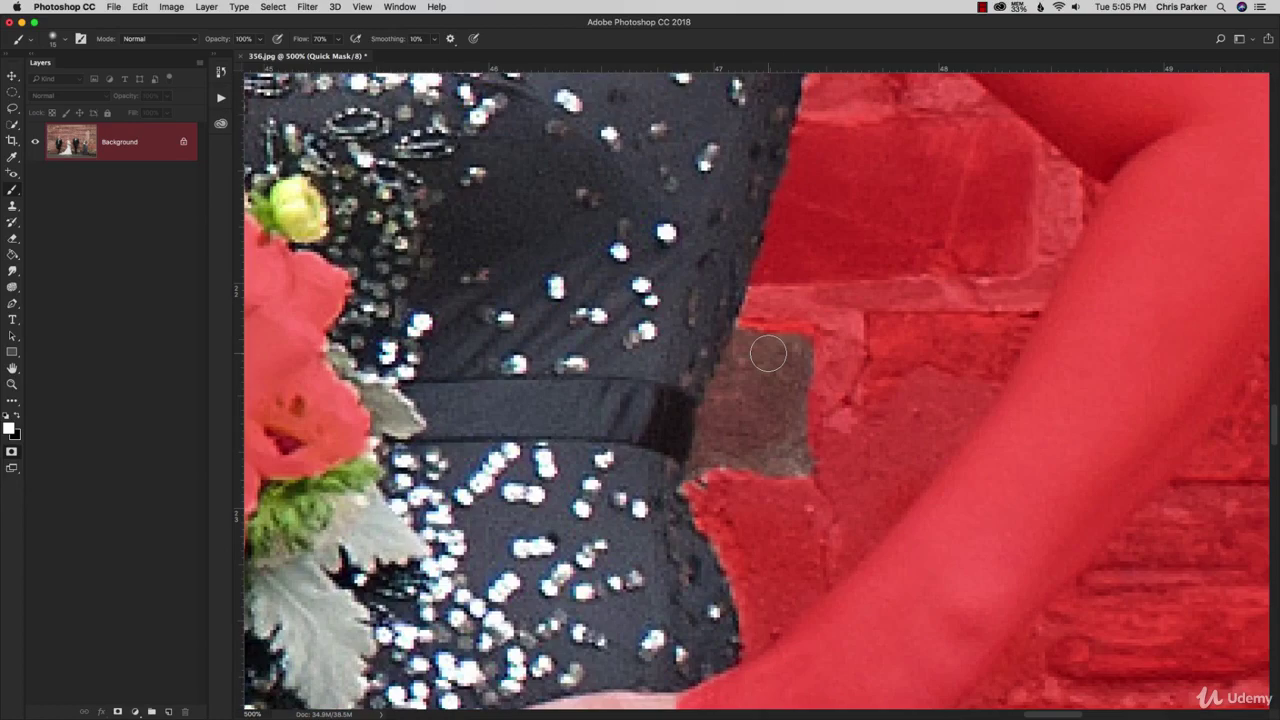
{"action": "key", "text": "x"}
{"action": "mouse_move", "coordinate": [748, 334]}
{"action": "left_mouse_down"}
{"action": "mouse_move", "coordinate": [710, 456]}
{"action": "mouse_move", "coordinate": [776, 492]}
{"action": "mouse_move", "coordinate": [802, 402]}
{"action": "mouse_move", "coordinate": [768, 376]}
{"action": "left_mouse_up"}
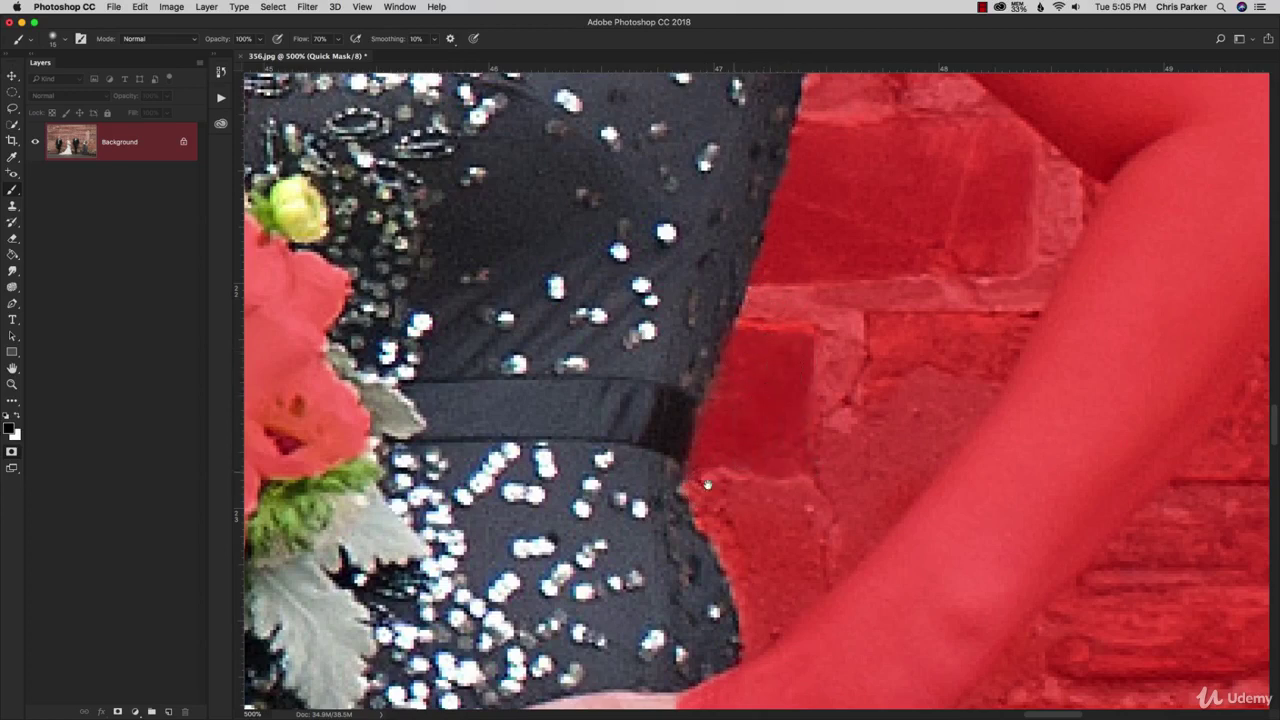
Set the brush flow to 100% and paint black over the fingers and fingertips resting on the dress.
{"action": "left_click_drag", "start_coordinate": [675, 511], "coordinate": [755, 408]}
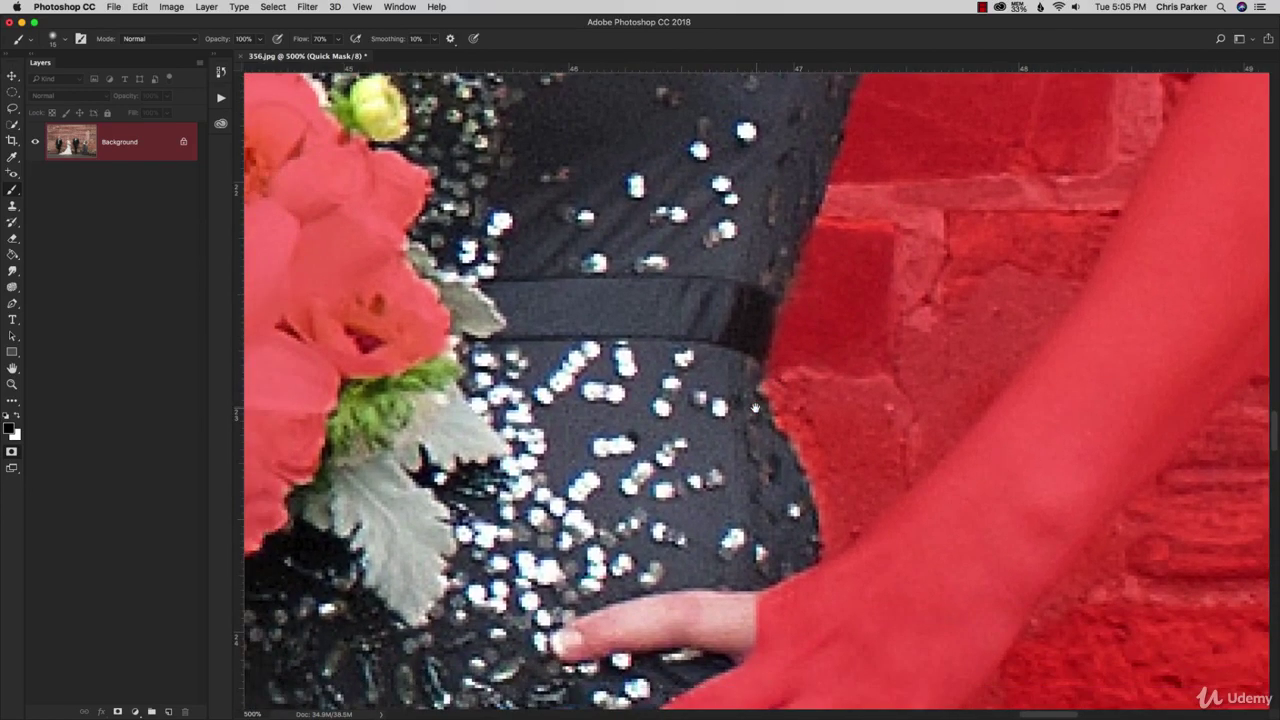
{"action": "left_click", "coordinate": [341, 40]}
{"action": "left_click_drag", "start_coordinate": [338, 56], "coordinate": [372, 57]}
{"action": "left_click_drag", "start_coordinate": [830, 435], "coordinate": [647, 217]}
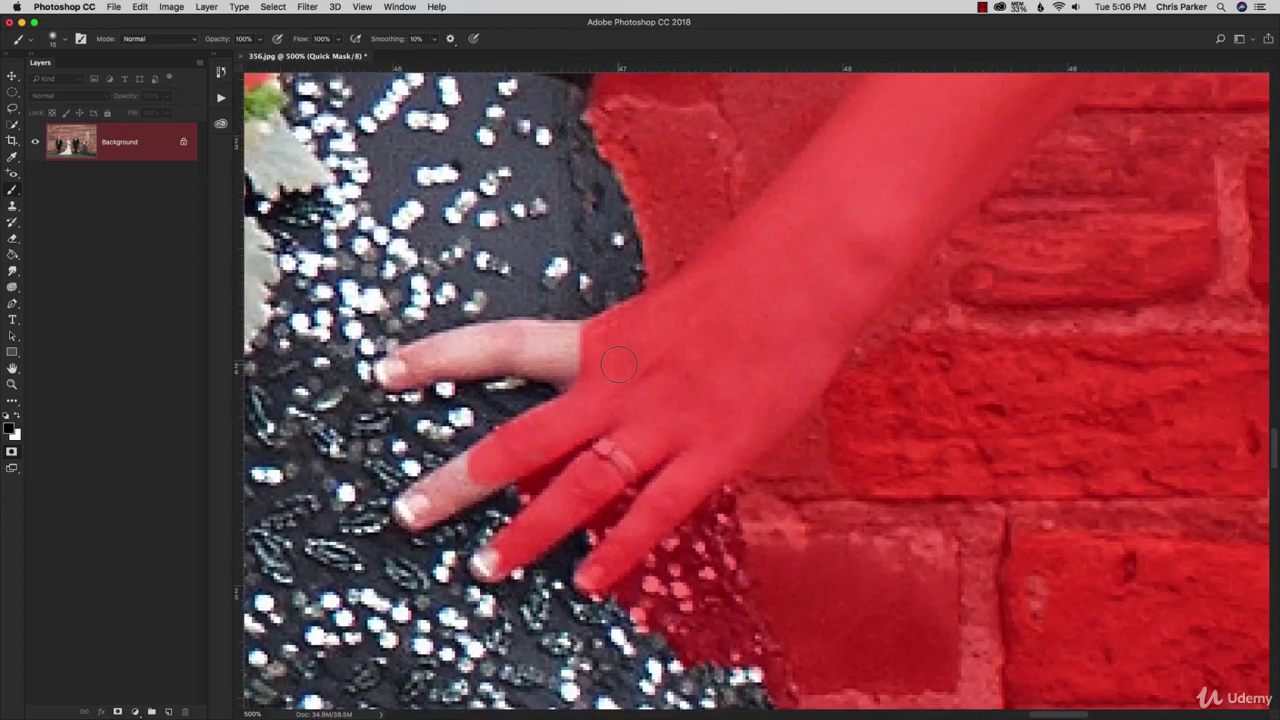
{"action": "mouse_move", "coordinate": [617, 365]}
{"action": "left_mouse_down"}
{"action": "mouse_move", "coordinate": [563, 344]}
{"action": "mouse_move", "coordinate": [385, 372]}
{"action": "left_mouse_up"}
{"action": "left_click_drag", "start_coordinate": [490, 455], "coordinate": [416, 508]}
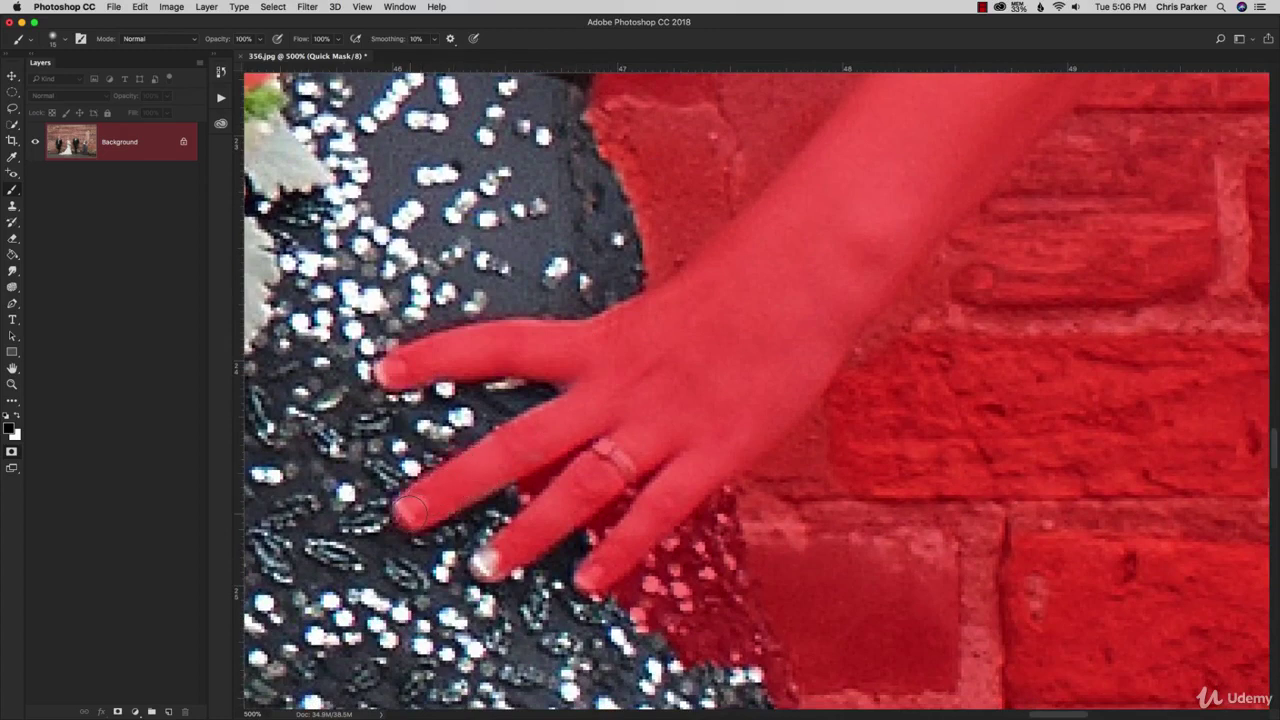
{"action": "left_click_drag", "start_coordinate": [487, 562], "coordinate": [485, 566]}
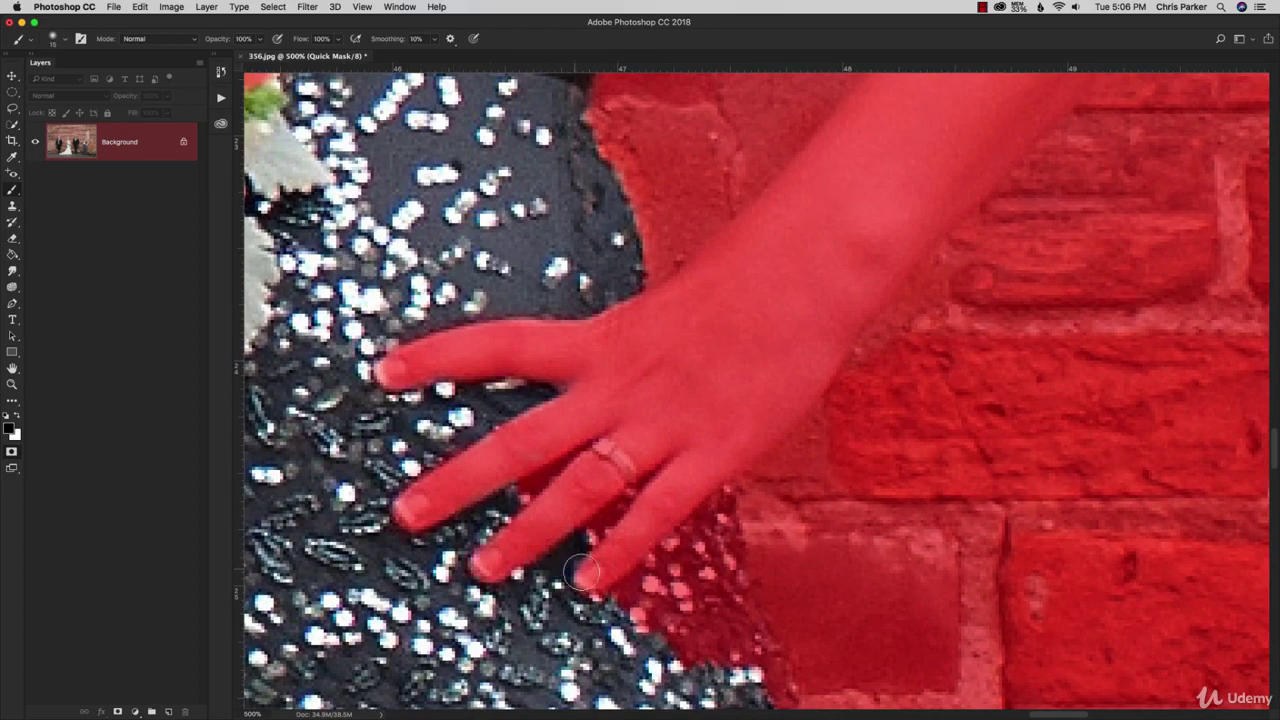
{"action": "mouse_move", "coordinate": [474, 347]}
{"action": "left_mouse_down"}
{"action": "mouse_move", "coordinate": [396, 370]}
{"action": "mouse_move", "coordinate": [538, 342]}
{"action": "left_mouse_up"}
Reduce the brush to 10 px and paint white over the missed sequins beneath the little finger, out to the hip edge.
{"action": "key", "text": "x"}
{"action": "key", "text": "bracketleft"}
{"action": "key", "text": "bracketleft"}
{"action": "key", "text": "bracketleft"}
{"action": "key", "text": "bracketleft"}
{"action": "key", "text": "bracketleft"}
{"action": "key", "text": "bracketleft"}
{"action": "key", "text": "bracketleft"}
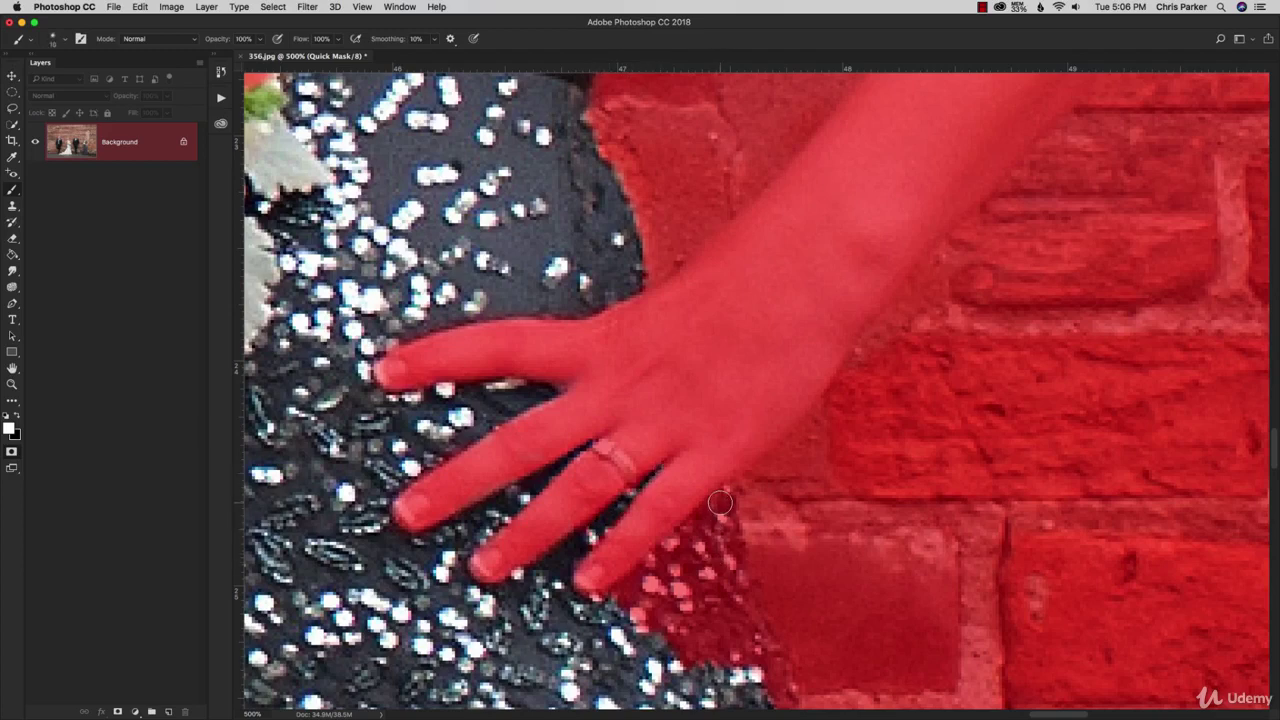
{"action": "mouse_move", "coordinate": [720, 503]}
{"action": "left_mouse_down"}
{"action": "mouse_move", "coordinate": [624, 587]}
{"action": "mouse_move", "coordinate": [696, 660]}
{"action": "mouse_move", "coordinate": [743, 656]}
{"action": "mouse_move", "coordinate": [728, 531]}
{"action": "mouse_move", "coordinate": [716, 561]}
{"action": "mouse_move", "coordinate": [655, 609]}
{"action": "mouse_move", "coordinate": [708, 548]}
{"action": "mouse_move", "coordinate": [710, 658]}
{"action": "mouse_move", "coordinate": [722, 618]}
{"action": "mouse_move", "coordinate": [707, 627]}
{"action": "mouse_move", "coordinate": [746, 658]}
{"action": "left_mouse_up"}
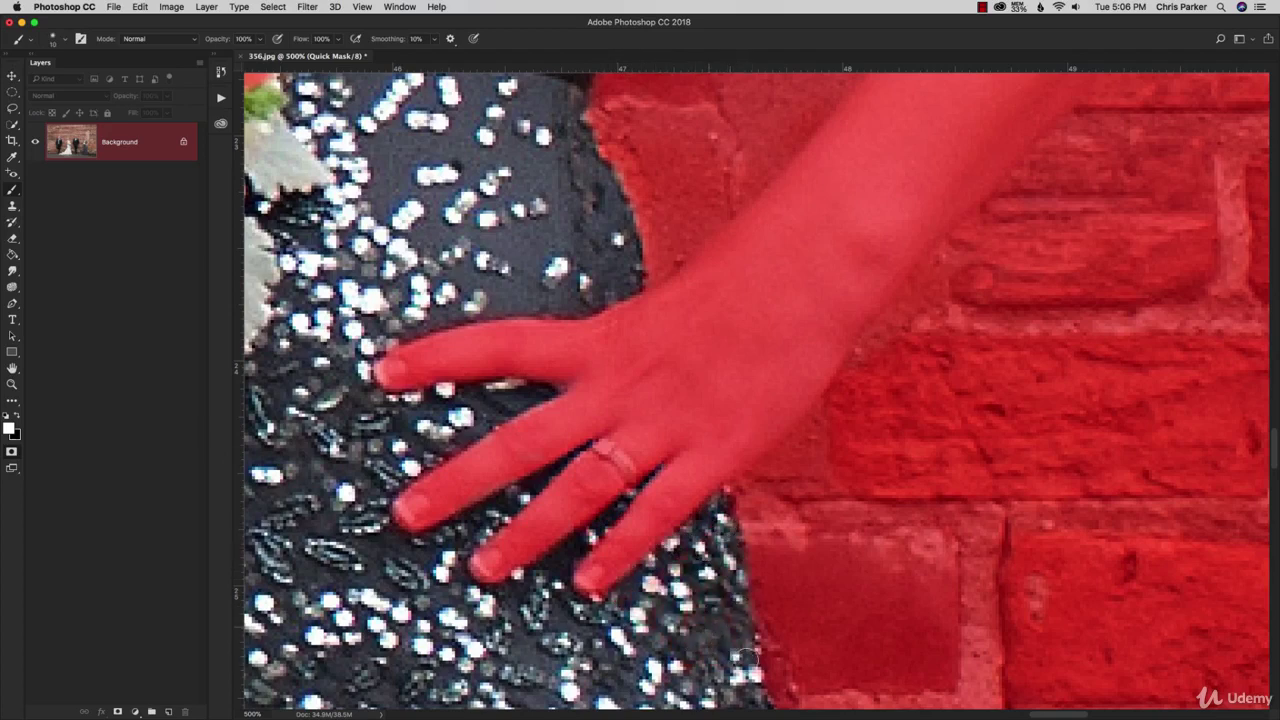
Paint black over the stray wall patches along the skirt's outer edge, on the side of the hand on the hip.
{"action": "scroll", "coordinate": [756, 386], "scroll_direction": "down", "scroll_amount": 7}
{"action": "scroll", "coordinate": [756, 386], "scroll_direction": "right", "scroll_amount": 4}
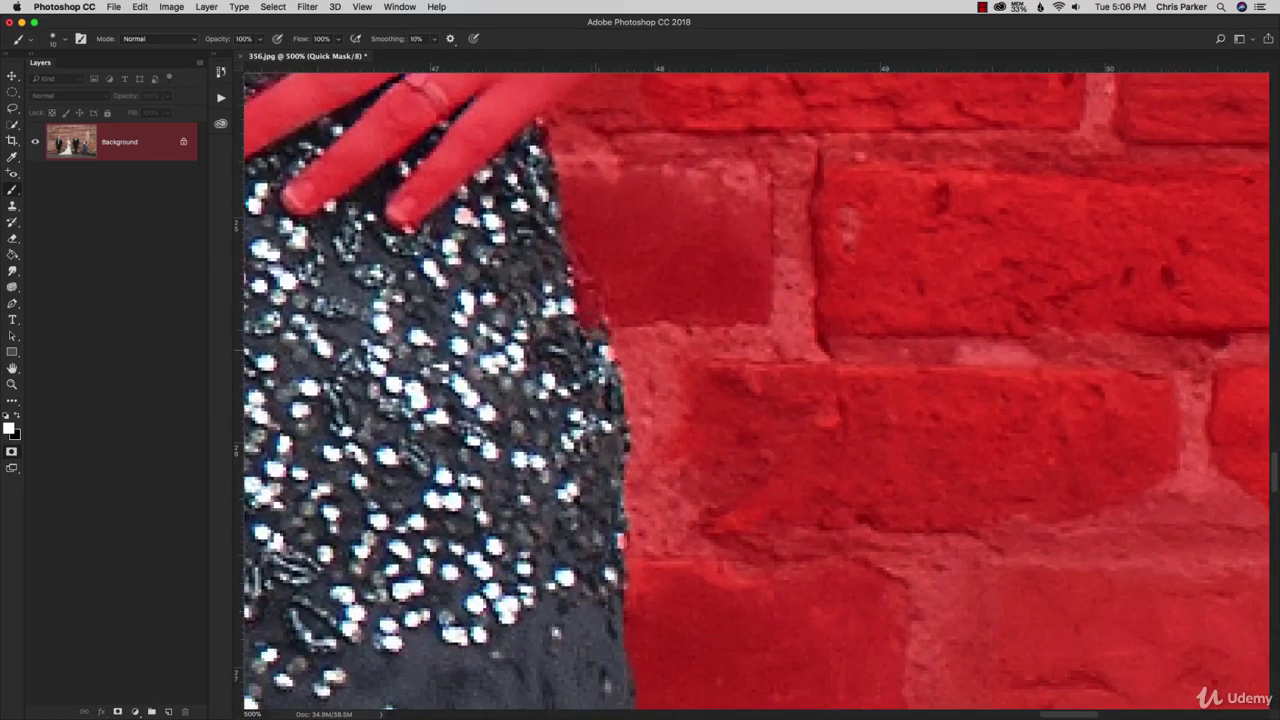
{"action": "left_click_drag", "start_coordinate": [587, 460], "coordinate": [687, 150]}
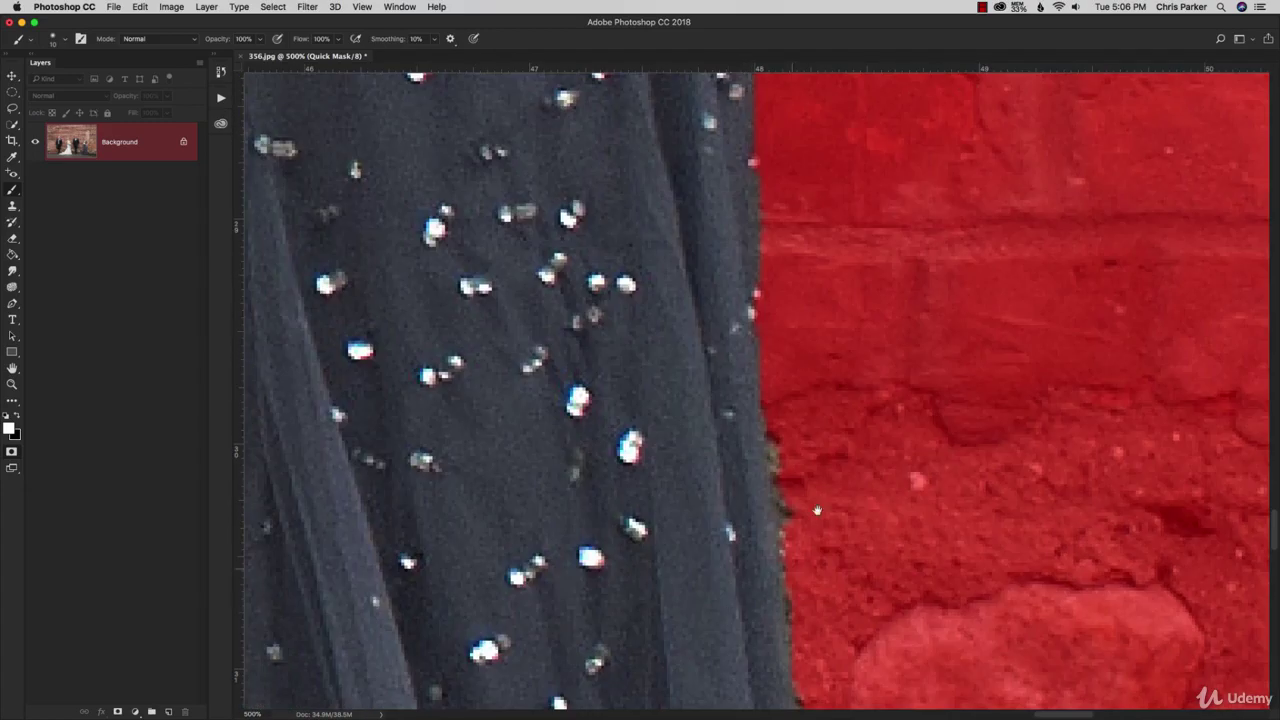
{"action": "key", "text": "x"}
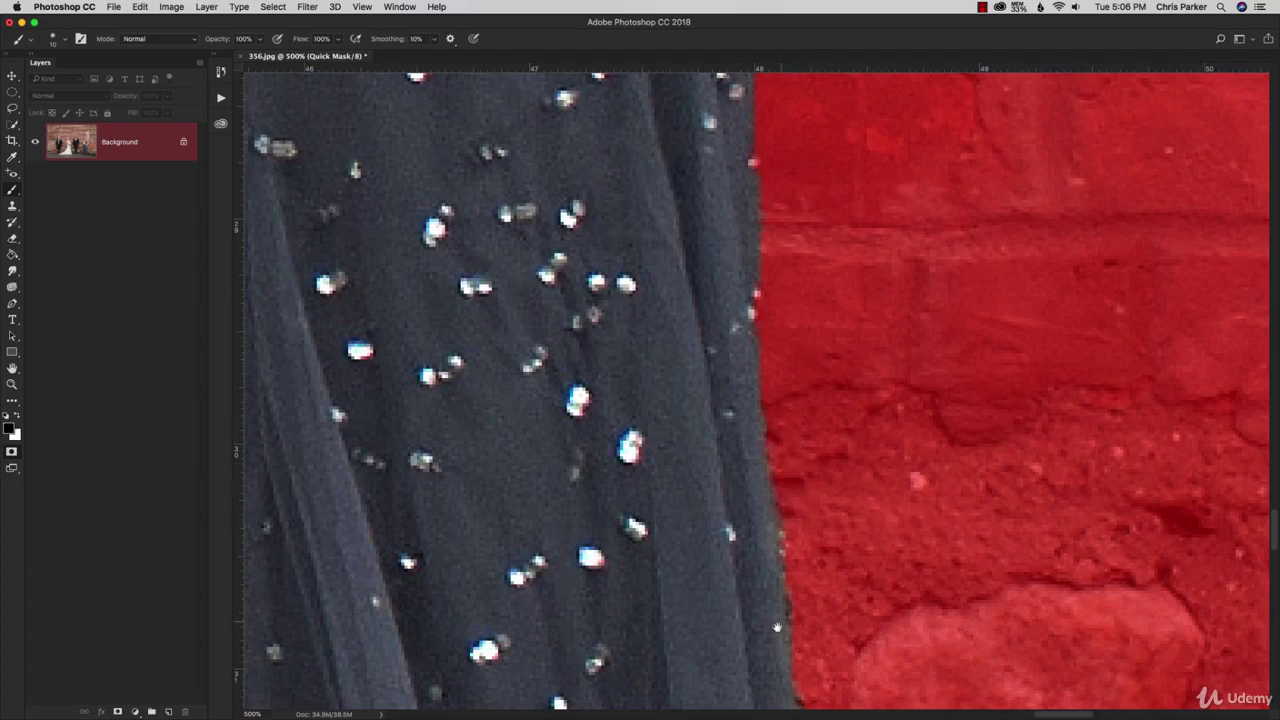
{"action": "scroll", "coordinate": [777, 627], "scroll_direction": "down", "scroll_amount": 10}
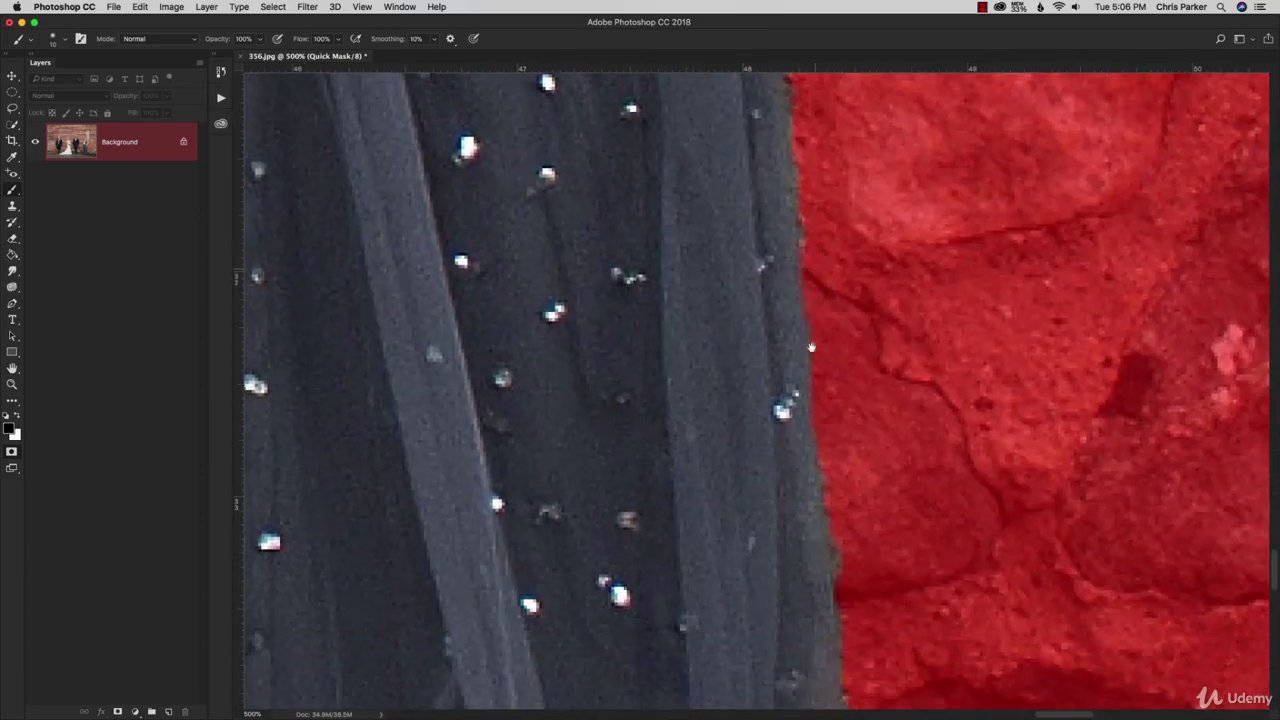
{"action": "scroll", "coordinate": [811, 347], "scroll_direction": "down", "scroll_amount": 10}
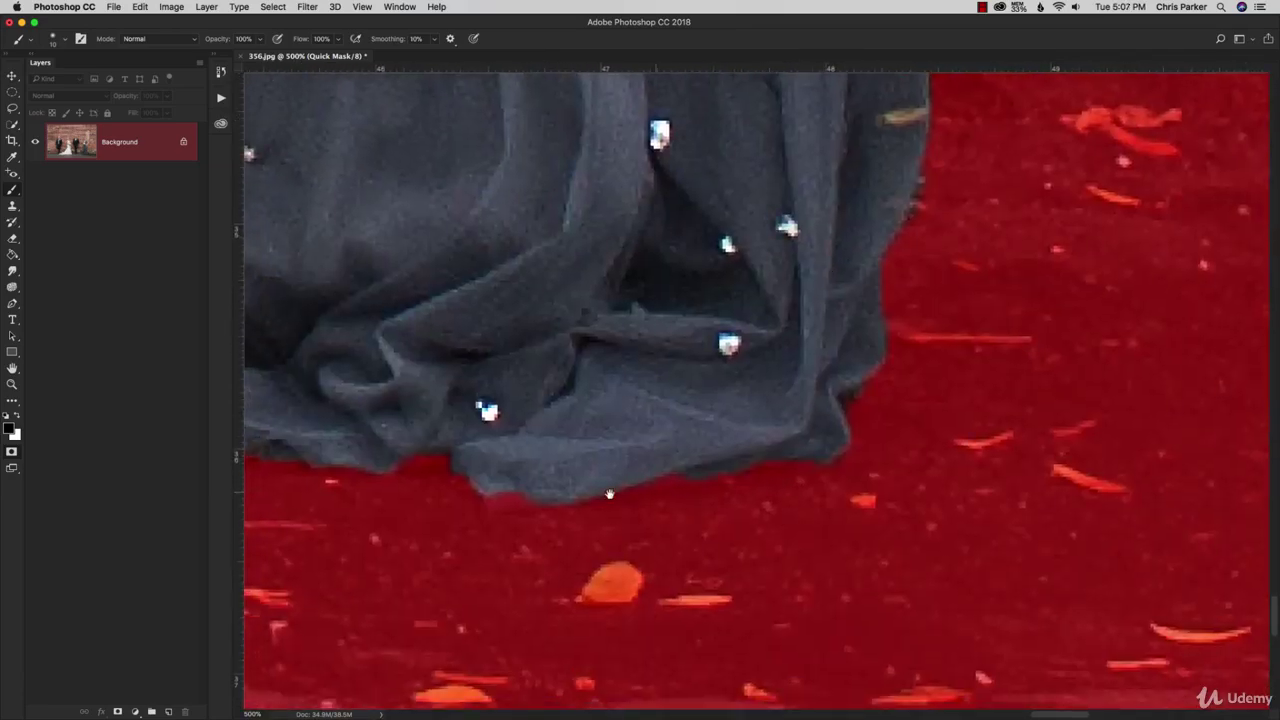
Paint black over the pavement strip under the train's hem and paint white over the missed tip of the train.
{"action": "scroll", "coordinate": [609, 494], "scroll_direction": "left", "scroll_amount": 10}
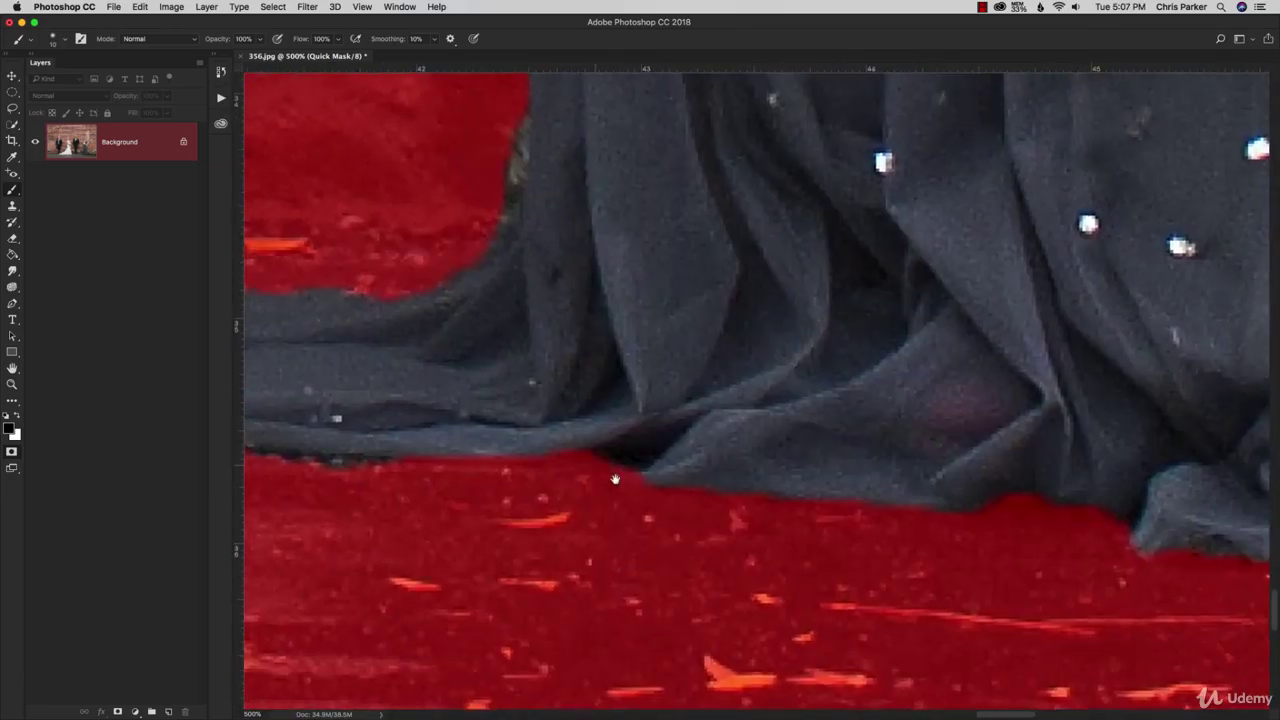
{"action": "left_click_drag", "start_coordinate": [615, 479], "coordinate": [954, 551]}
{"action": "key", "text": "x"}
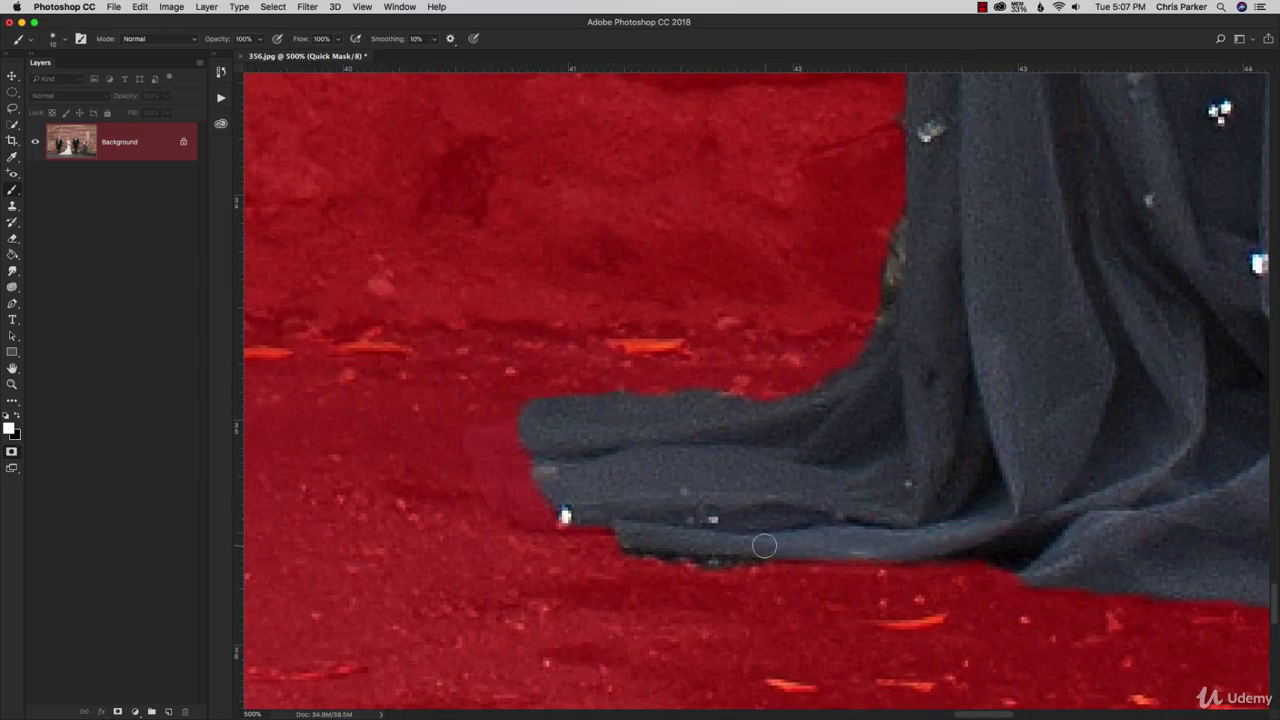
{"action": "key", "text": "x"}
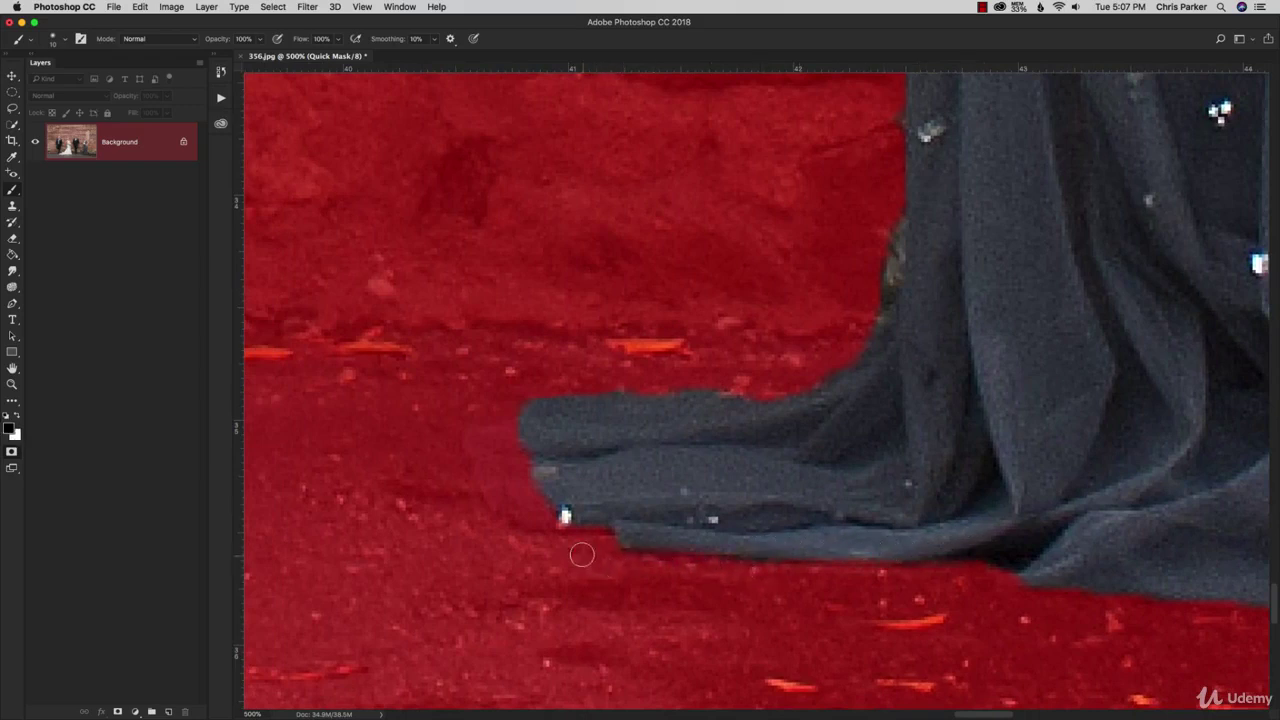
{"action": "key", "text": "x"}
{"action": "mouse_move", "coordinate": [614, 514]}
{"action": "left_mouse_down"}
{"action": "mouse_move", "coordinate": [519, 516]}
{"action": "mouse_move", "coordinate": [486, 476]}
{"action": "mouse_move", "coordinate": [476, 426]}
{"action": "mouse_move", "coordinate": [518, 406]}
{"action": "mouse_move", "coordinate": [540, 412]}
{"action": "mouse_move", "coordinate": [512, 423]}
{"action": "mouse_move", "coordinate": [504, 470]}
{"action": "mouse_move", "coordinate": [509, 439]}
{"action": "mouse_move", "coordinate": [489, 441]}
{"action": "mouse_move", "coordinate": [515, 441]}
{"action": "mouse_move", "coordinate": [543, 483]}
{"action": "left_mouse_up"}
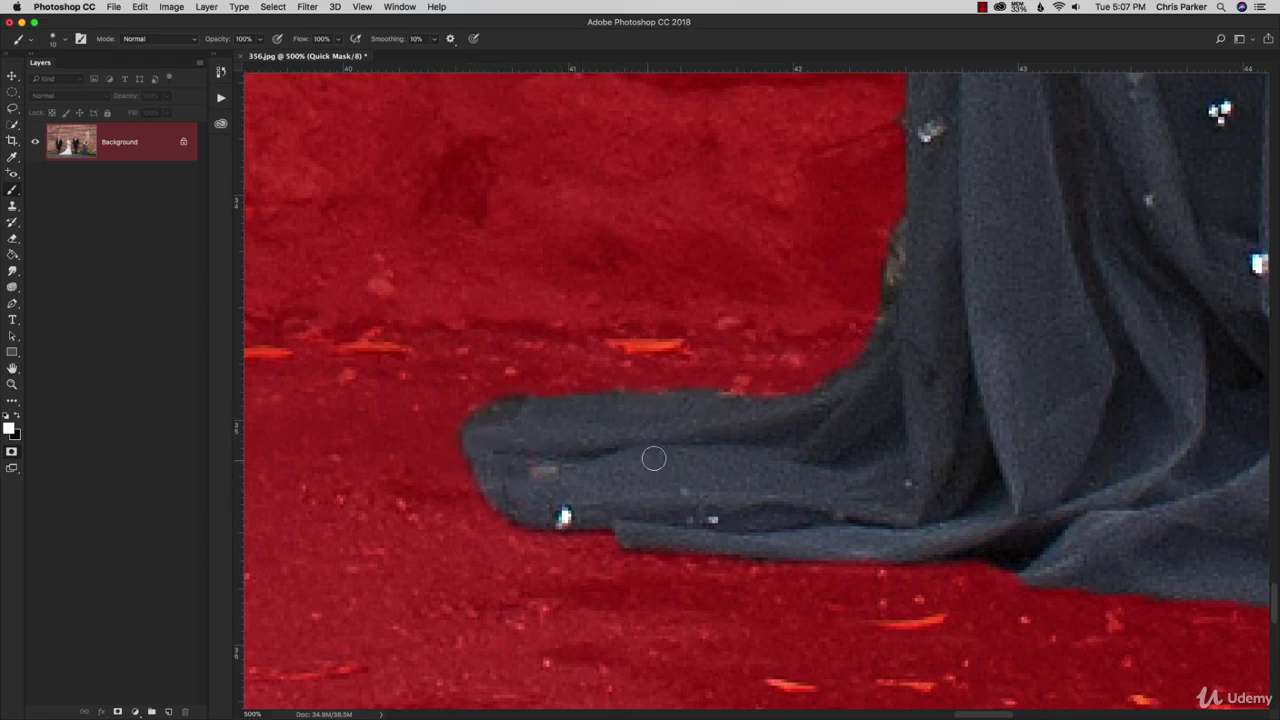
Paint black with the Brush over the stray stone-wall patches along the skirt edge above the train.
{"action": "left_click_drag", "start_coordinate": [801, 403], "coordinate": [505, 688]}
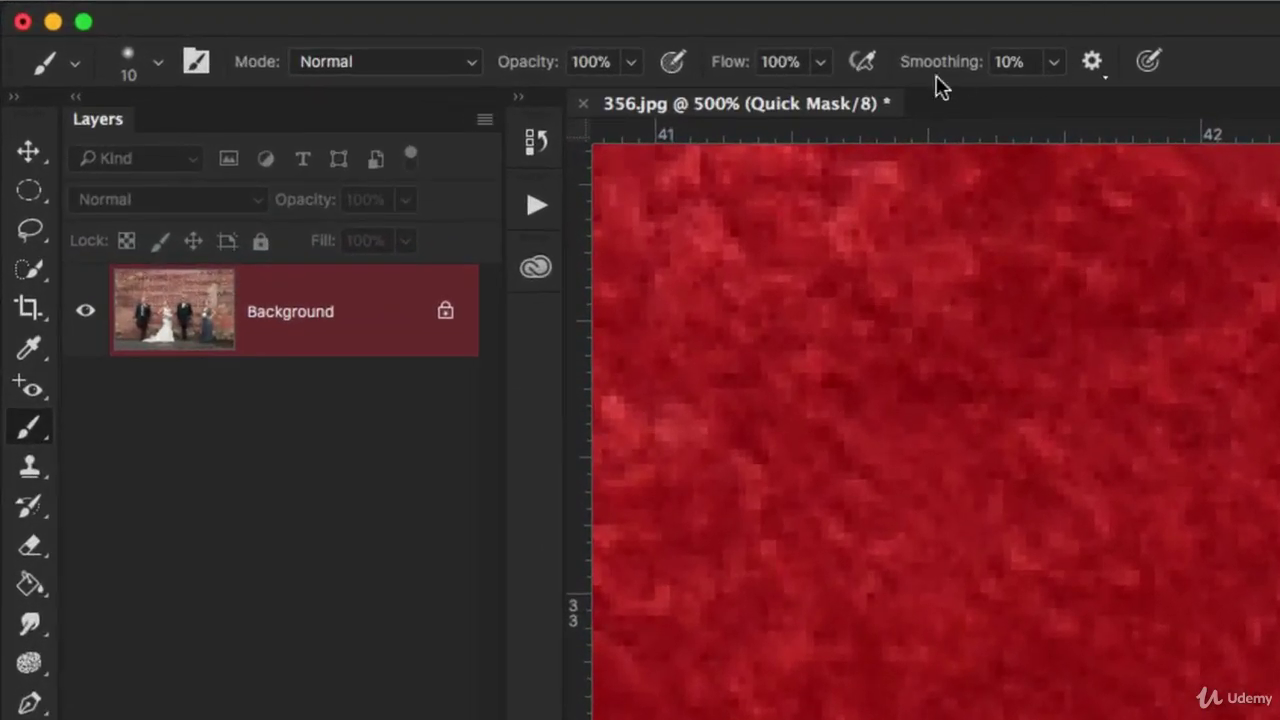
{"action": "key", "text": "w"}
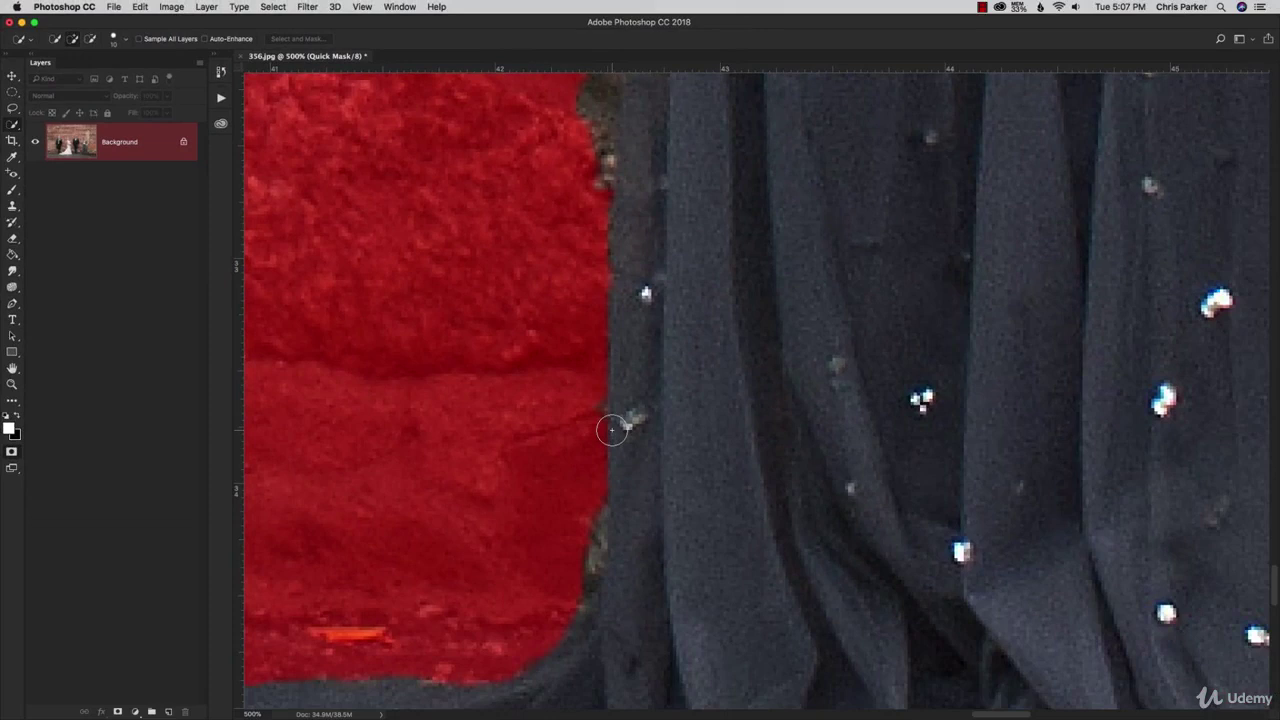
{"action": "key", "text": "b"}
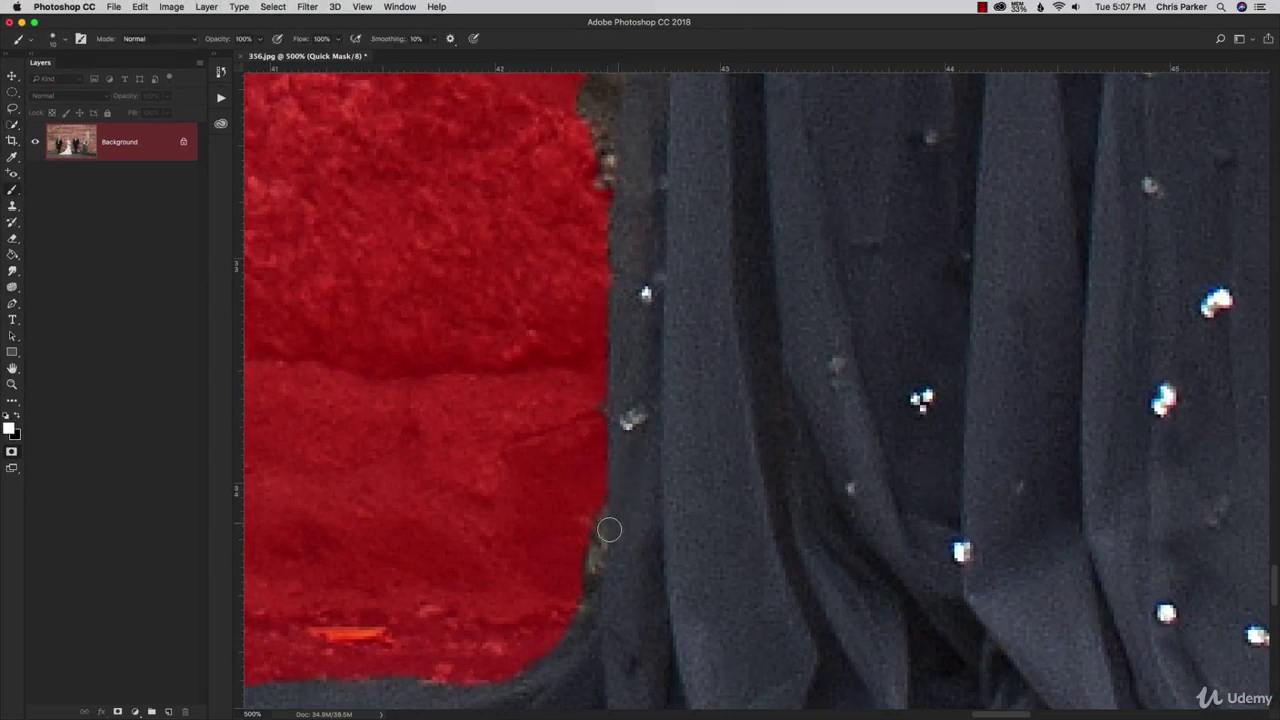
{"action": "mouse_move", "coordinate": [609, 529]}
{"action": "left_mouse_down"}
{"action": "mouse_move", "coordinate": [594, 508]}
{"action": "mouse_move", "coordinate": [595, 529]}
{"action": "mouse_move", "coordinate": [591, 508]}
{"action": "mouse_move", "coordinate": [580, 568]}
{"action": "left_mouse_up"}
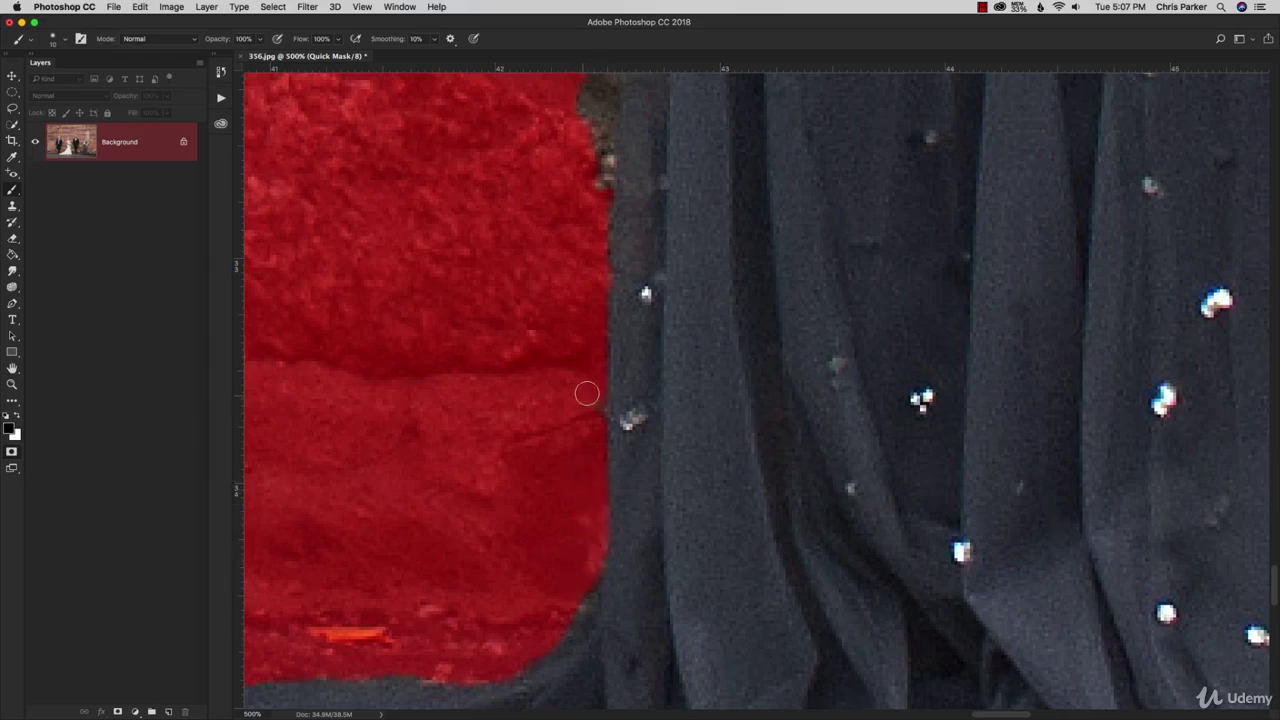
{"action": "left_click_drag", "start_coordinate": [583, 357], "coordinate": [568, 698]}
{"action": "mouse_move", "coordinate": [590, 391]}
{"action": "left_mouse_down"}
{"action": "mouse_move", "coordinate": [595, 357]}
{"action": "mouse_move", "coordinate": [591, 465]}
{"action": "left_mouse_up"}
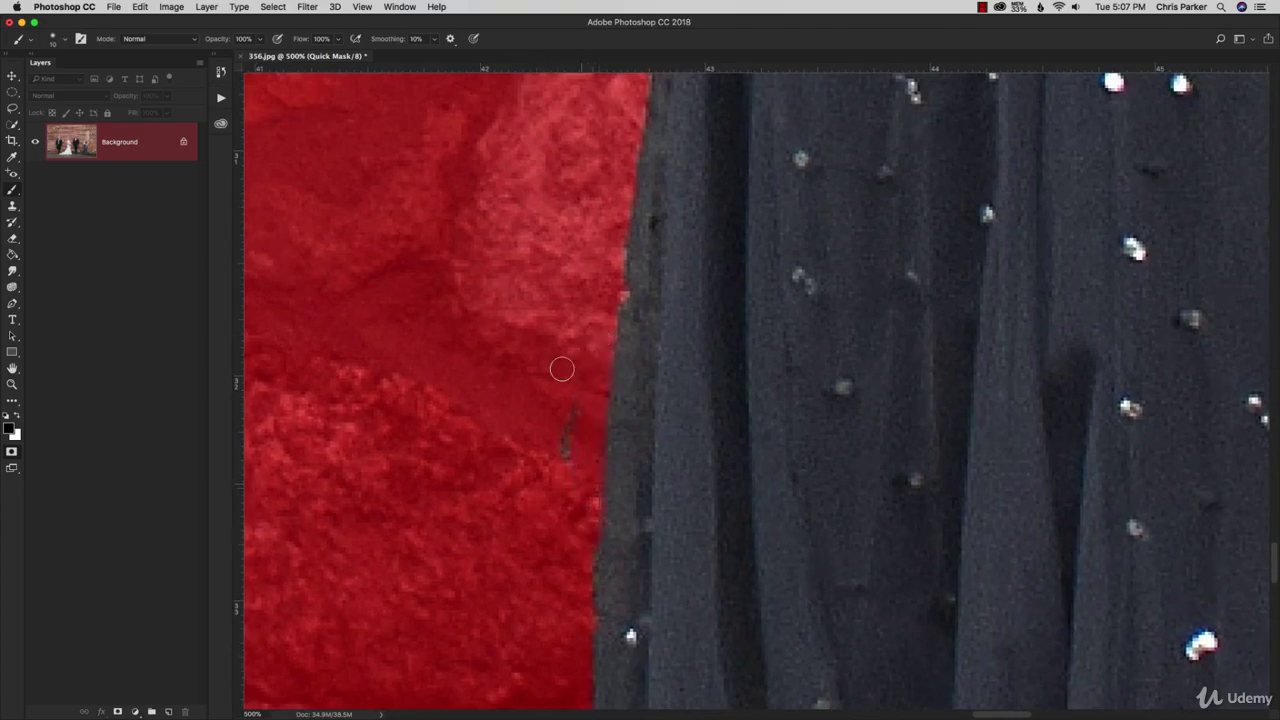
{"action": "left_click_drag", "start_coordinate": [560, 397], "coordinate": [562, 688]}
Enlarge the brush to 45 px and paint black over the unmasked bricks, keeping clear of the dress edge.
{"action": "mouse_move", "coordinate": [543, 283]}
{"action": "left_mouse_down"}
{"action": "mouse_move", "coordinate": [563, 549]}
{"action": "mouse_move", "coordinate": [549, 697]}
{"action": "left_mouse_up"}
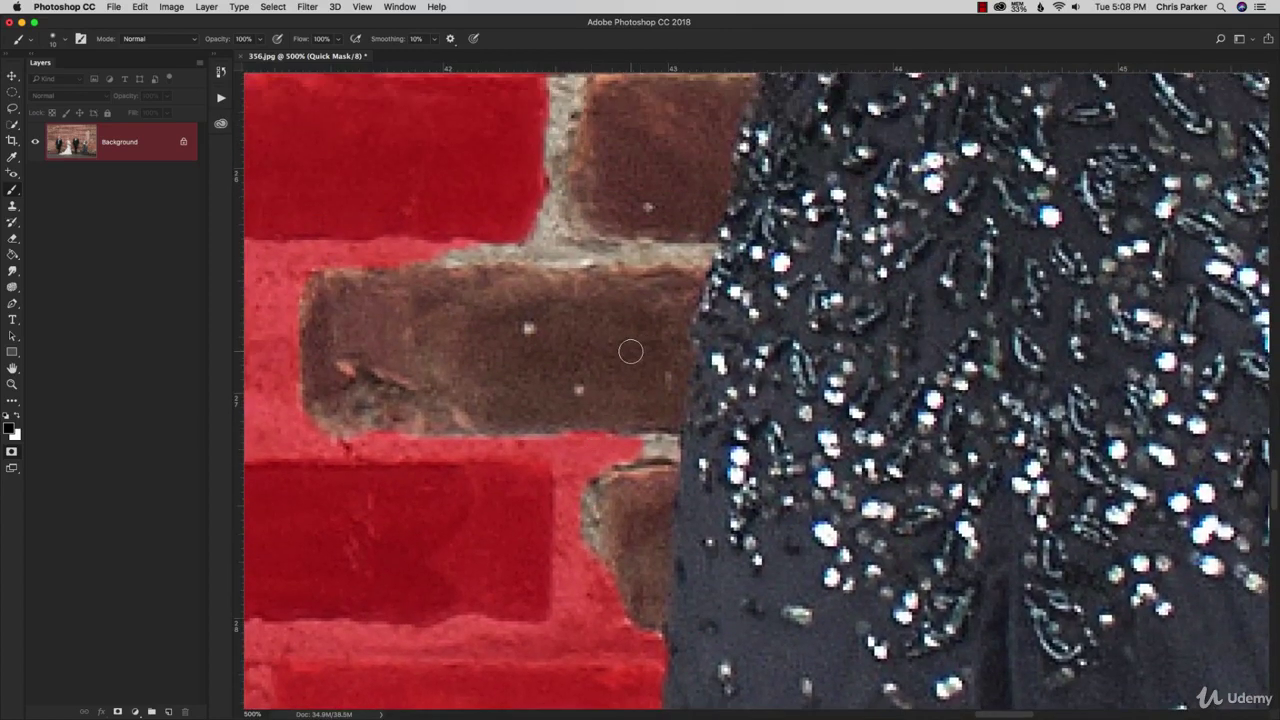
{"action": "key", "text": "]"}
{"action": "key", "text": "]"}
{"action": "key", "text": "]"}
{"action": "key", "text": "]"}
{"action": "key", "text": "]"}
{"action": "key", "text": "]"}
{"action": "key", "text": "]"}
{"action": "mouse_move", "coordinate": [550, 212]}
{"action": "left_mouse_down"}
{"action": "mouse_move", "coordinate": [468, 193]}
{"action": "mouse_move", "coordinate": [363, 230]}
{"action": "mouse_move", "coordinate": [322, 282]}
{"action": "mouse_move", "coordinate": [470, 317]}
{"action": "mouse_move", "coordinate": [542, 360]}
{"action": "mouse_move", "coordinate": [533, 158]}
{"action": "mouse_move", "coordinate": [552, 175]}
{"action": "mouse_move", "coordinate": [575, 120]}
{"action": "mouse_move", "coordinate": [558, 88]}
{"action": "mouse_move", "coordinate": [580, 195]}
{"action": "left_mouse_up"}
Reduce the brush to 20 px and paint black over the remaining bricks right up to the dress edge.
{"action": "key", "text": "["}
{"action": "key", "text": "["}
{"action": "key", "text": "["}
{"action": "key", "text": "["}
{"action": "key", "text": "["}
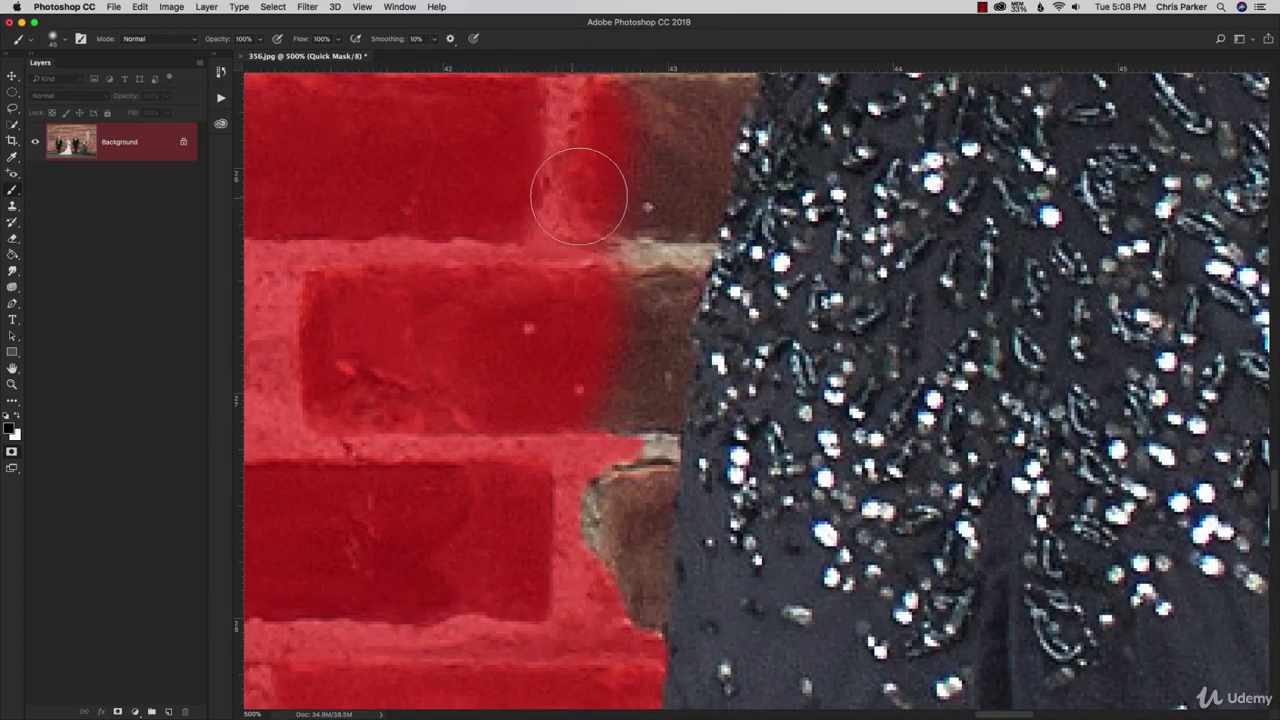
{"action": "mouse_move", "coordinate": [714, 103]}
{"action": "left_mouse_down"}
{"action": "mouse_move", "coordinate": [662, 354]}
{"action": "mouse_move", "coordinate": [650, 633]}
{"action": "mouse_move", "coordinate": [614, 337]}
{"action": "mouse_move", "coordinate": [601, 556]}
{"action": "mouse_move", "coordinate": [582, 609]}
{"action": "mouse_move", "coordinate": [655, 312]}
{"action": "mouse_move", "coordinate": [635, 196]}
{"action": "mouse_move", "coordinate": [659, 94]}
{"action": "mouse_move", "coordinate": [620, 93]}
{"action": "left_mouse_up"}
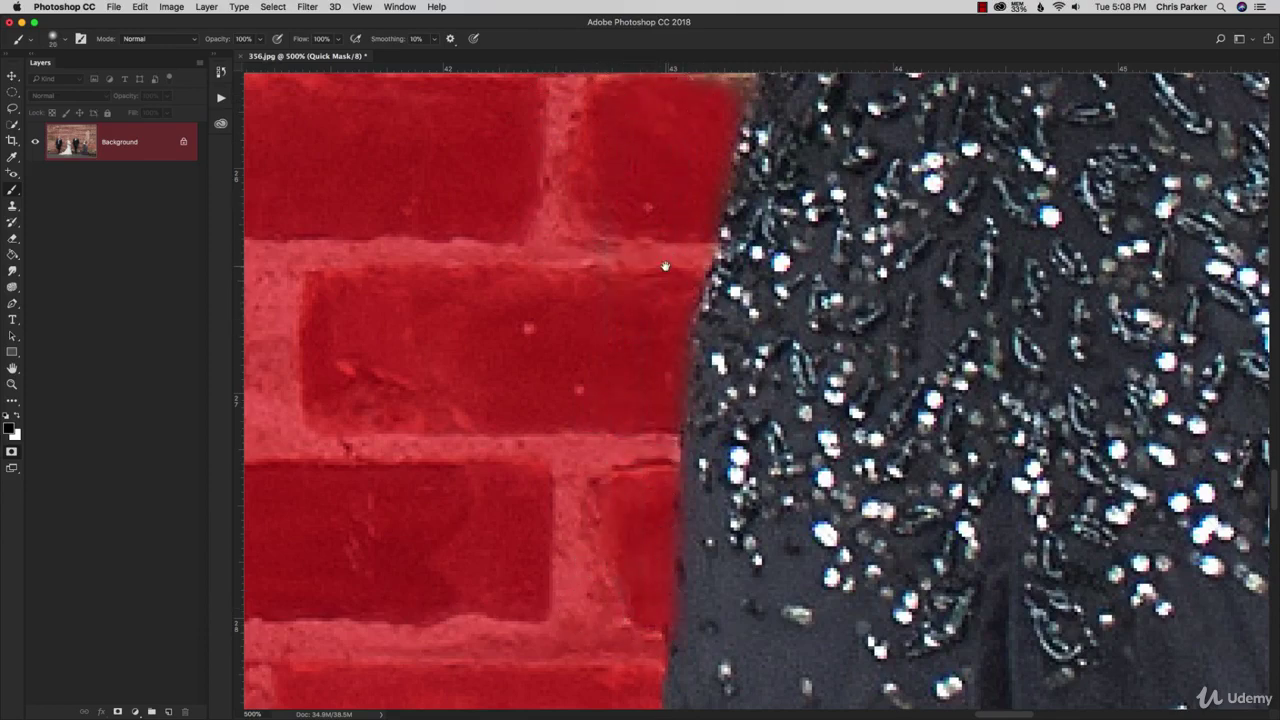
Paint black over the bouquet's leaves, greenery and yellow bud to remove them from the dress selection.
{"action": "left_click_drag", "start_coordinate": [662, 263], "coordinate": [655, 716]}
{"action": "mouse_move", "coordinate": [680, 513]}
{"action": "left_mouse_down"}
{"action": "mouse_move", "coordinate": [572, 526]}
{"action": "mouse_move", "coordinate": [742, 521]}
{"action": "left_mouse_up"}
{"action": "left_click_drag", "start_coordinate": [757, 465], "coordinate": [530, 580]}
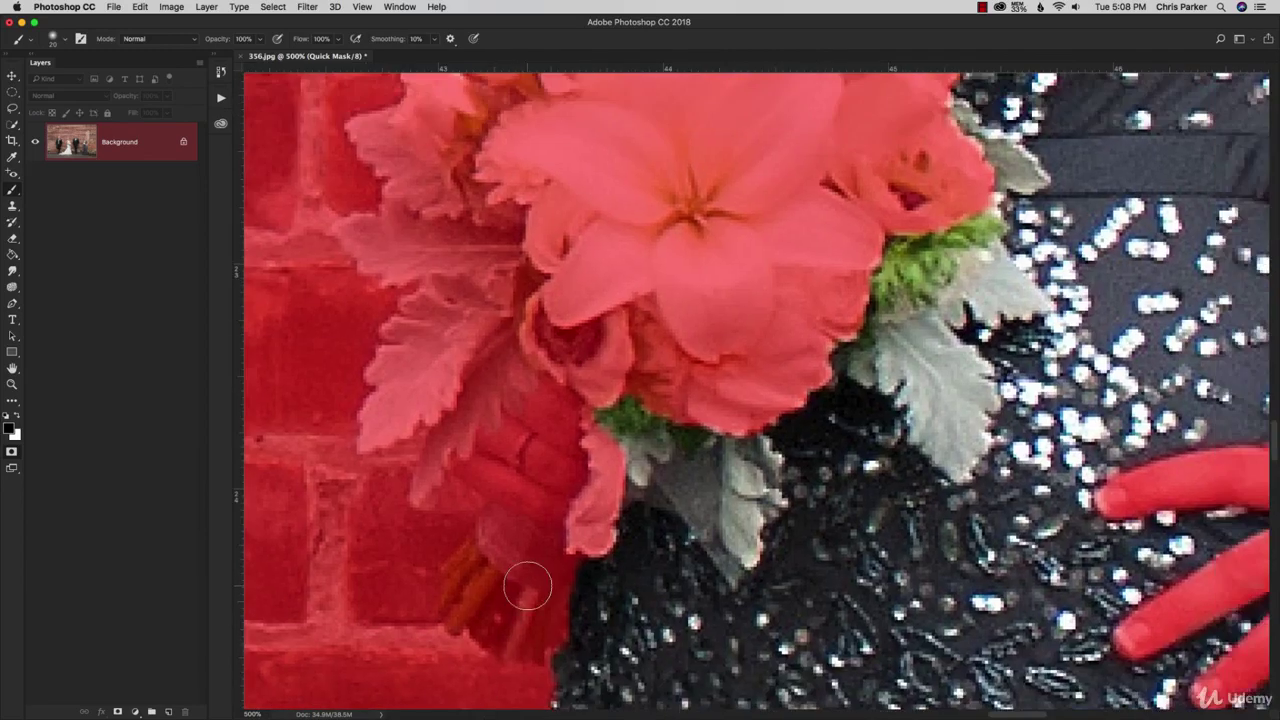
{"action": "mouse_move", "coordinate": [716, 492]}
{"action": "left_mouse_down"}
{"action": "mouse_move", "coordinate": [626, 419]}
{"action": "mouse_move", "coordinate": [623, 474]}
{"action": "mouse_move", "coordinate": [657, 470]}
{"action": "mouse_move", "coordinate": [722, 541]}
{"action": "mouse_move", "coordinate": [749, 466]}
{"action": "mouse_move", "coordinate": [742, 545]}
{"action": "left_mouse_up"}
{"action": "mouse_move", "coordinate": [950, 310]}
{"action": "left_mouse_down"}
{"action": "mouse_move", "coordinate": [898, 313]}
{"action": "mouse_move", "coordinate": [878, 355]}
{"action": "mouse_move", "coordinate": [907, 378]}
{"action": "mouse_move", "coordinate": [930, 357]}
{"action": "mouse_move", "coordinate": [946, 450]}
{"action": "mouse_move", "coordinate": [963, 367]}
{"action": "mouse_move", "coordinate": [958, 465]}
{"action": "left_mouse_up"}
{"action": "mouse_move", "coordinate": [996, 288]}
{"action": "left_mouse_down"}
{"action": "mouse_move", "coordinate": [953, 290]}
{"action": "mouse_move", "coordinate": [1005, 284]}
{"action": "mouse_move", "coordinate": [971, 272]}
{"action": "mouse_move", "coordinate": [978, 210]}
{"action": "mouse_move", "coordinate": [918, 275]}
{"action": "mouse_move", "coordinate": [881, 266]}
{"action": "mouse_move", "coordinate": [946, 193]}
{"action": "mouse_move", "coordinate": [981, 180]}
{"action": "mouse_move", "coordinate": [963, 135]}
{"action": "mouse_move", "coordinate": [1024, 172]}
{"action": "mouse_move", "coordinate": [993, 172]}
{"action": "left_mouse_up"}
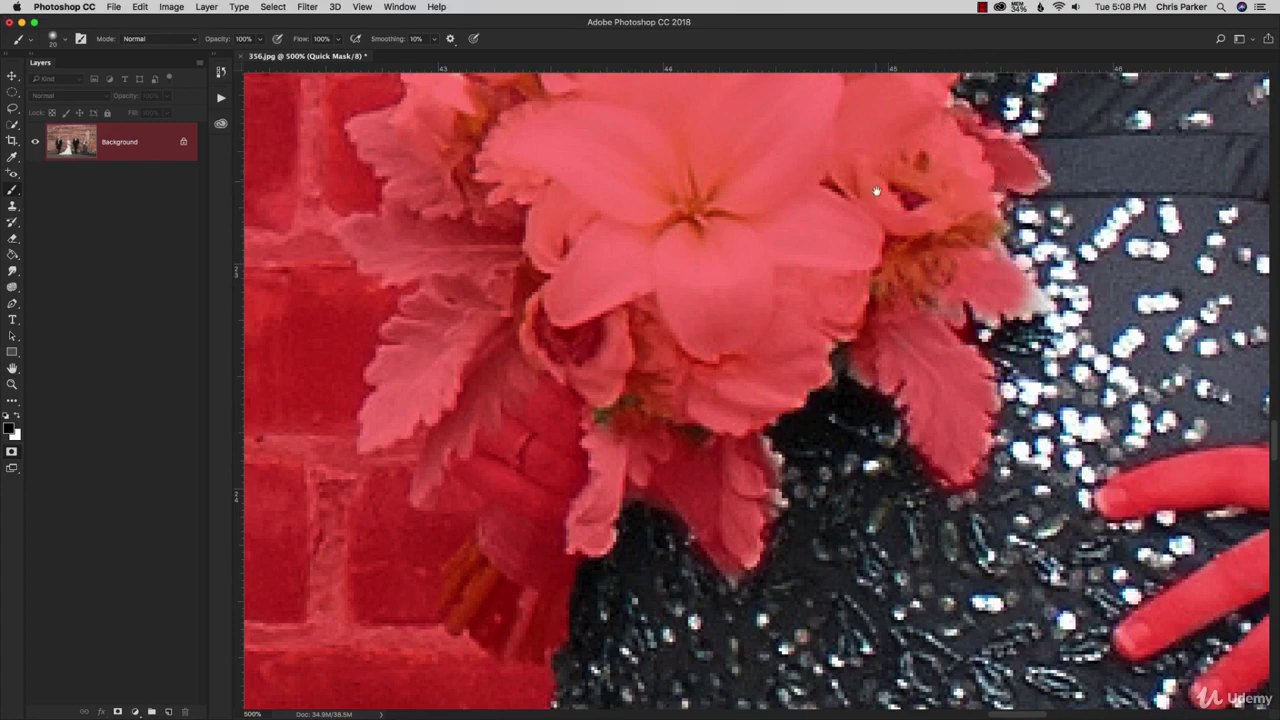
{"action": "left_click_drag", "start_coordinate": [876, 191], "coordinate": [909, 590]}
{"action": "mouse_move", "coordinate": [950, 394]}
{"action": "left_mouse_down"}
{"action": "mouse_move", "coordinate": [823, 322]}
{"action": "mouse_move", "coordinate": [751, 343]}
{"action": "mouse_move", "coordinate": [726, 329]}
{"action": "mouse_move", "coordinate": [650, 345]}
{"action": "mouse_move", "coordinate": [615, 325]}
{"action": "mouse_move", "coordinate": [568, 327]}
{"action": "mouse_move", "coordinate": [613, 318]}
{"action": "mouse_move", "coordinate": [625, 324]}
{"action": "mouse_move", "coordinate": [607, 401]}
{"action": "mouse_move", "coordinate": [566, 401]}
{"action": "left_mouse_up"}
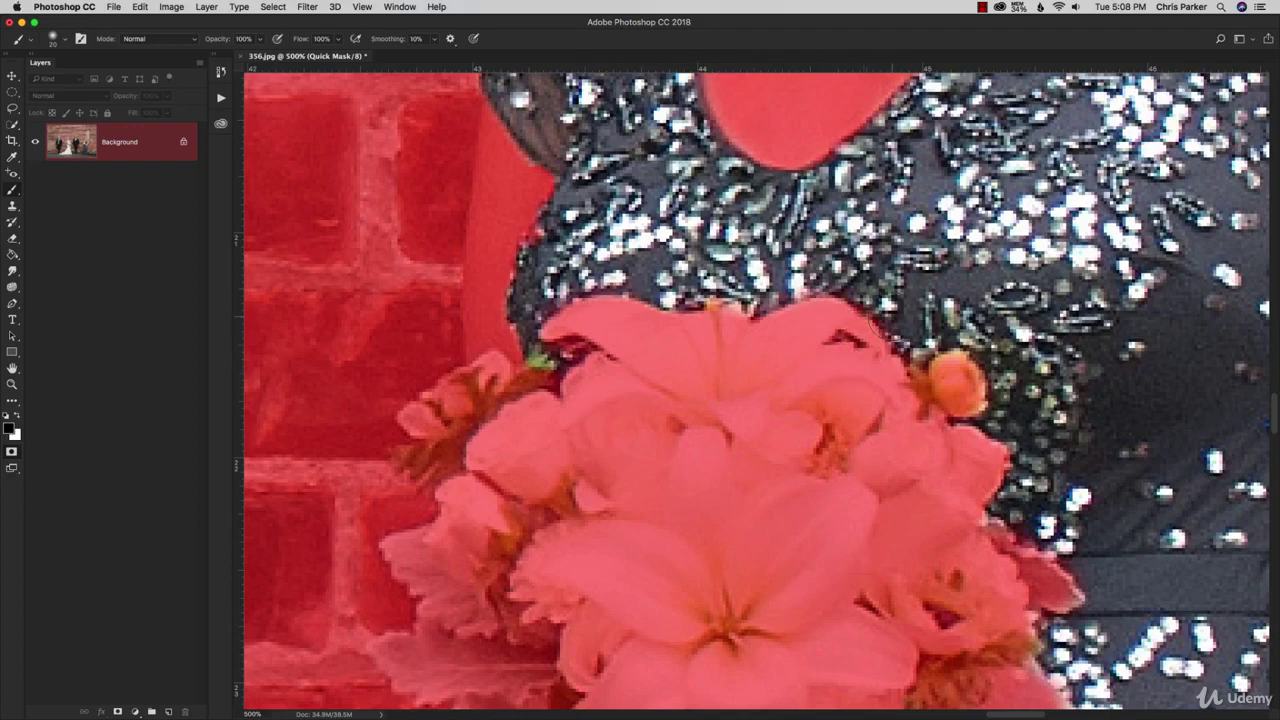
View the mask around the whole dress and leave Quick Mask mode to turn it into a selection.
{"action": "key", "text": "z"}
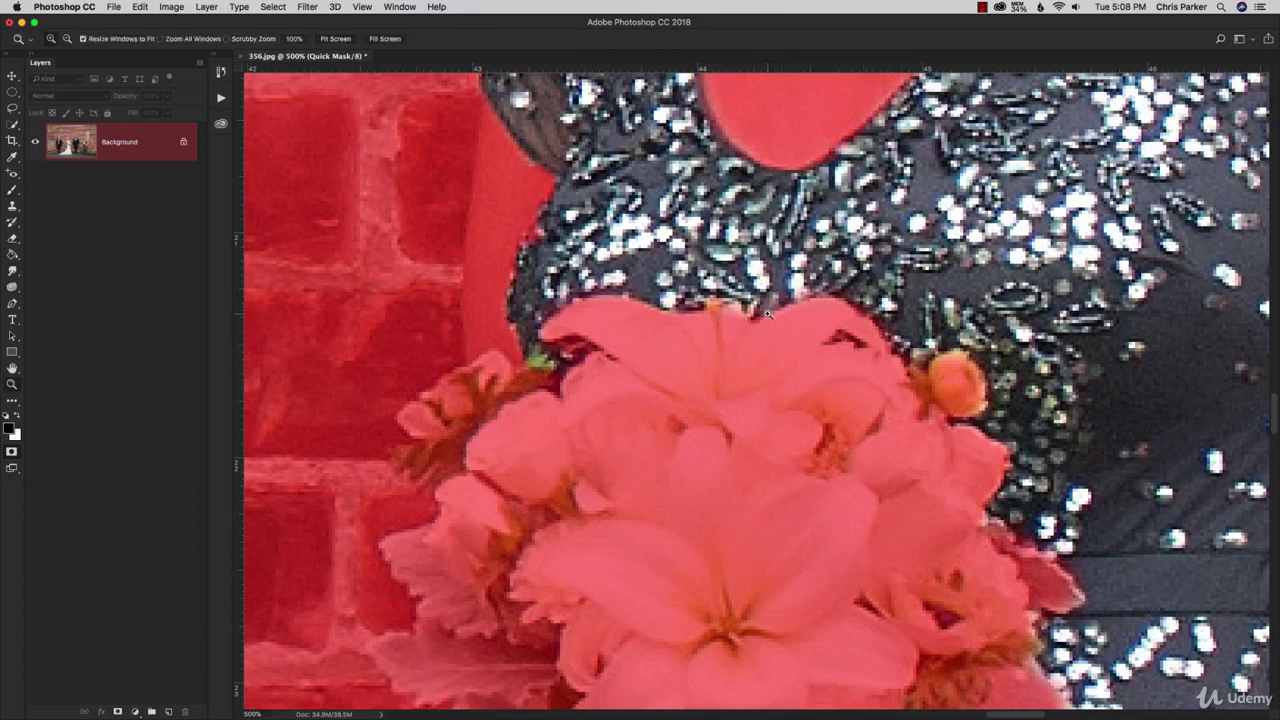
{"action": "key", "text": "super+0"}
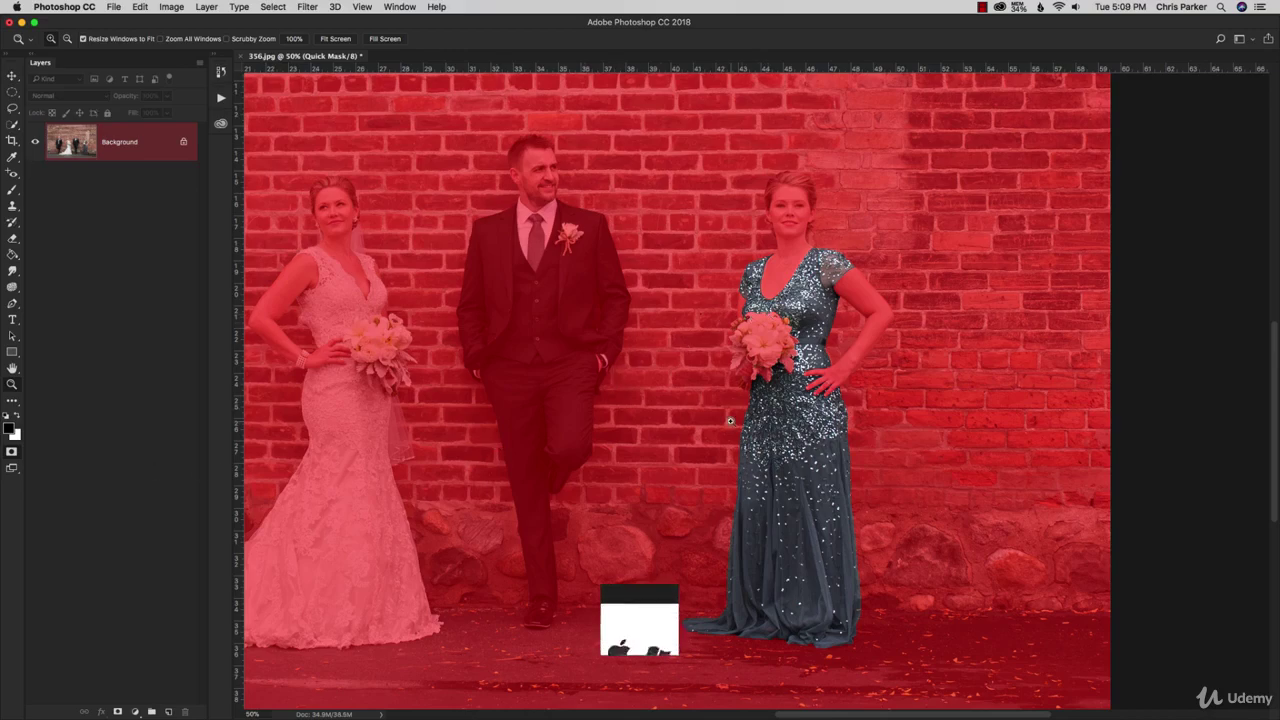
{"action": "key", "text": "q"}
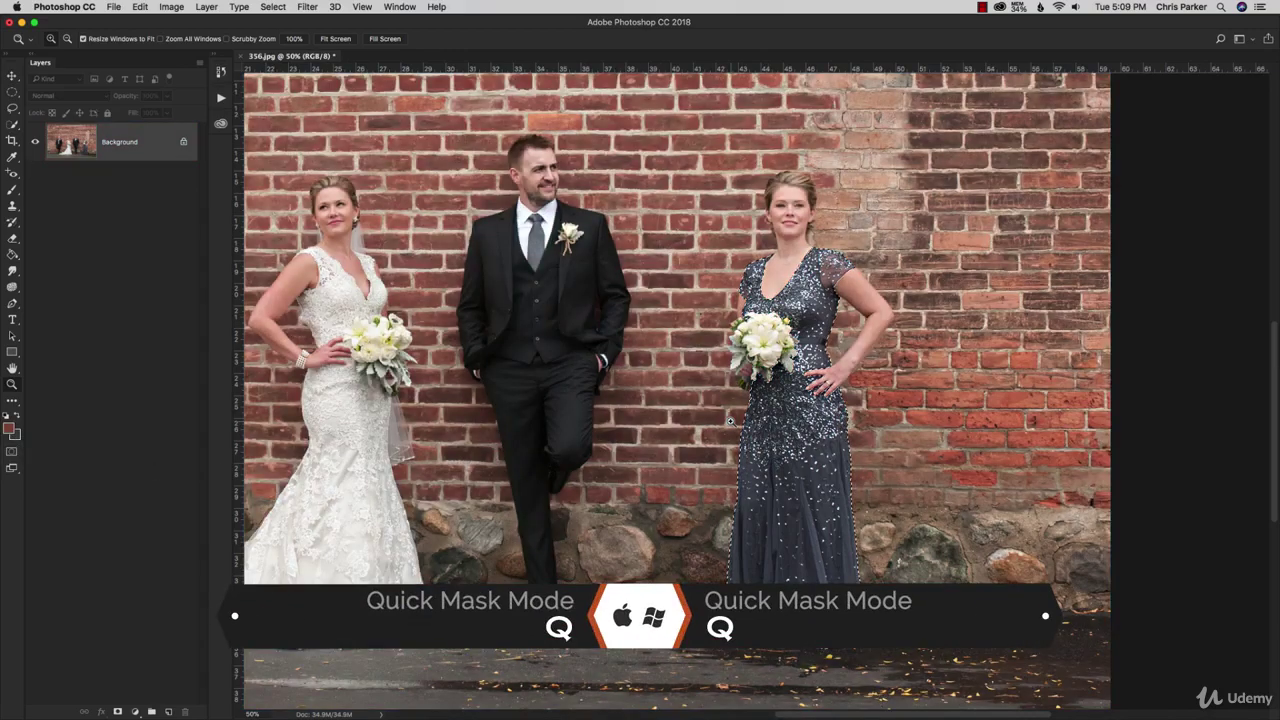
Examine the selection outline around the dress up close, from the shoulders to the skirt, and return to the whole photo.
{"action": "left_click", "coordinate": [817, 250]}
{"action": "left_click", "coordinate": [819, 333]}
{"action": "left_click", "coordinate": [819, 333]}
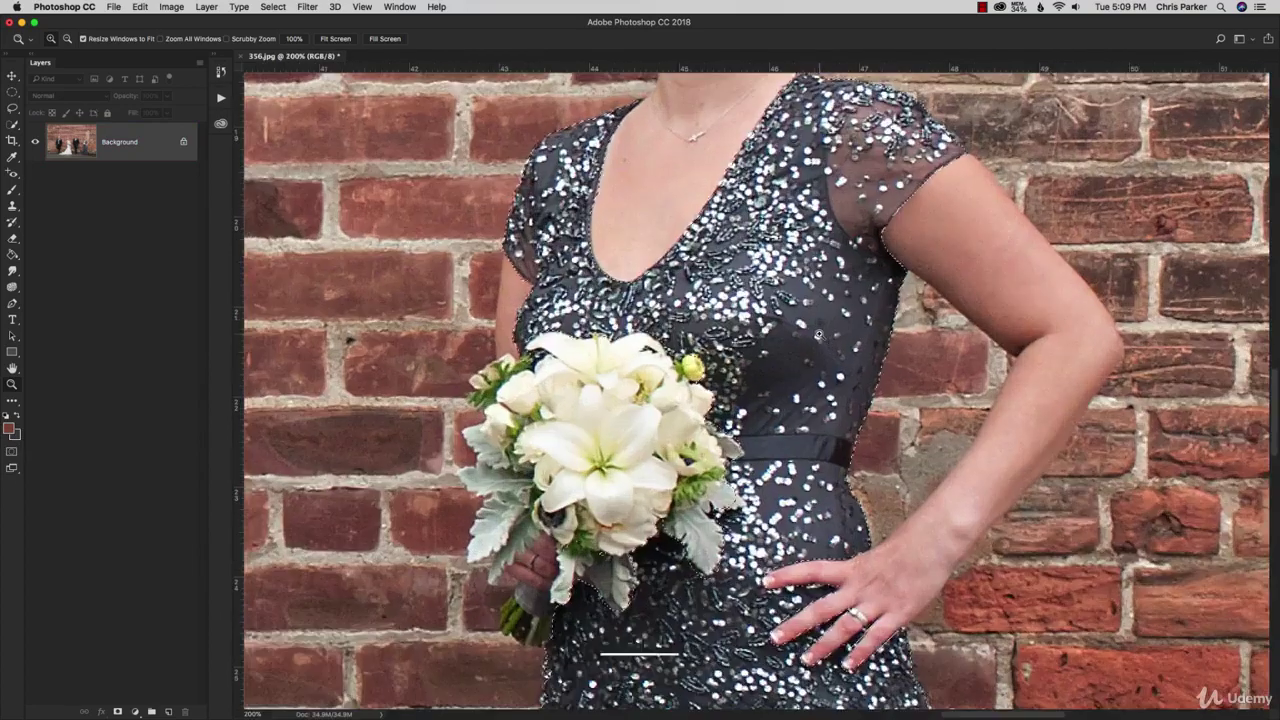
{"action": "scroll", "coordinate": [801, 333], "scroll_direction": "up", "scroll_amount": 1}
{"action": "scroll", "coordinate": [611, 314], "scroll_direction": "up", "scroll_amount": 4}
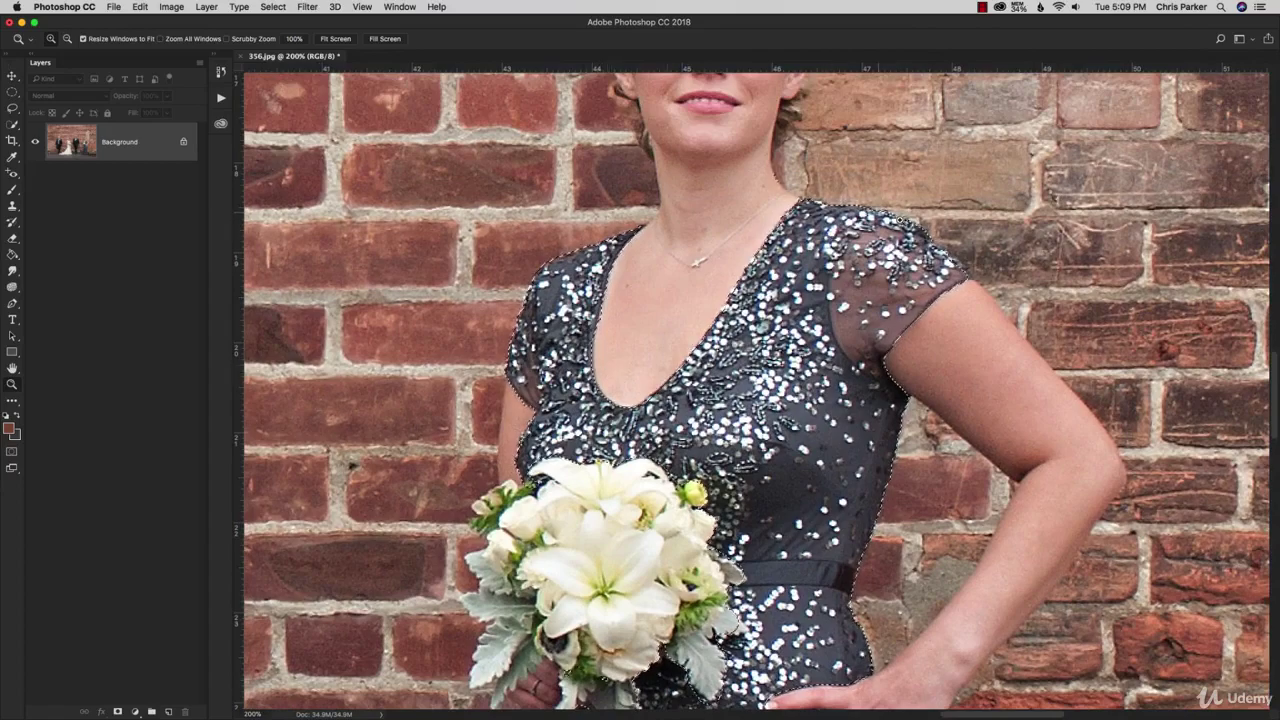
{"action": "scroll", "coordinate": [806, 452], "scroll_direction": "down", "scroll_amount": 15}
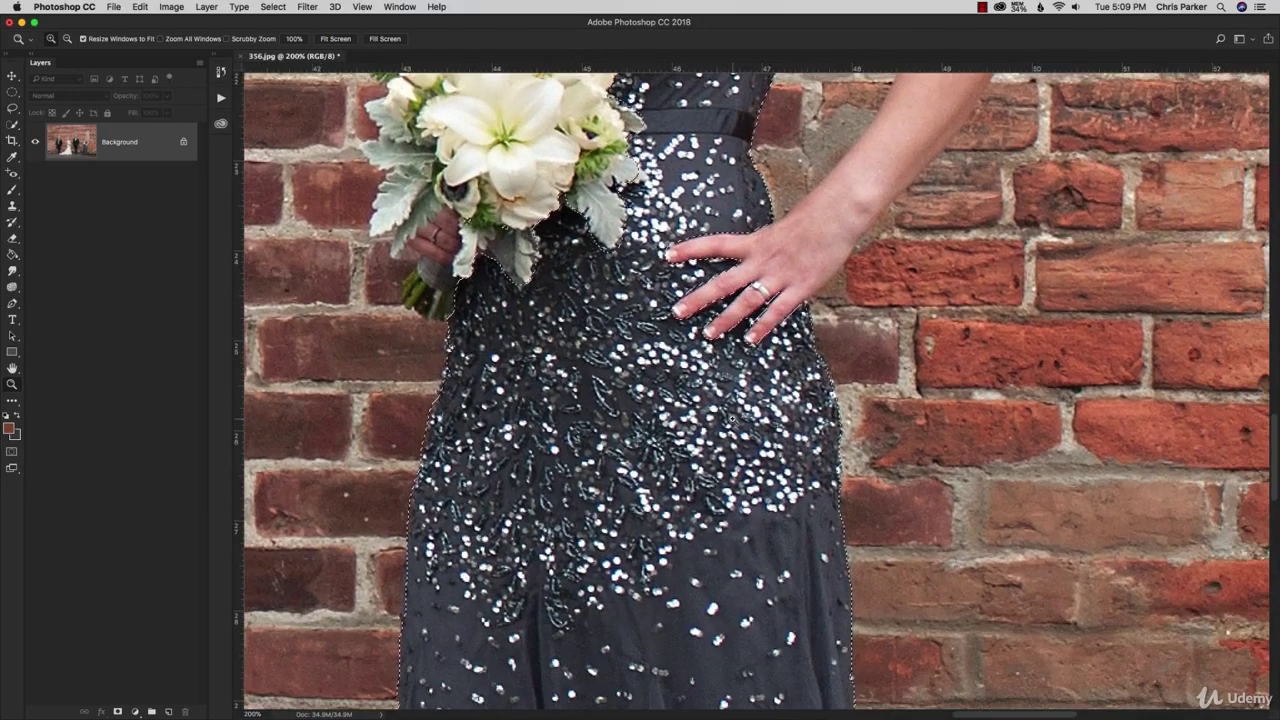
{"action": "left_click", "coordinate": [732, 418], "text": "alt"}
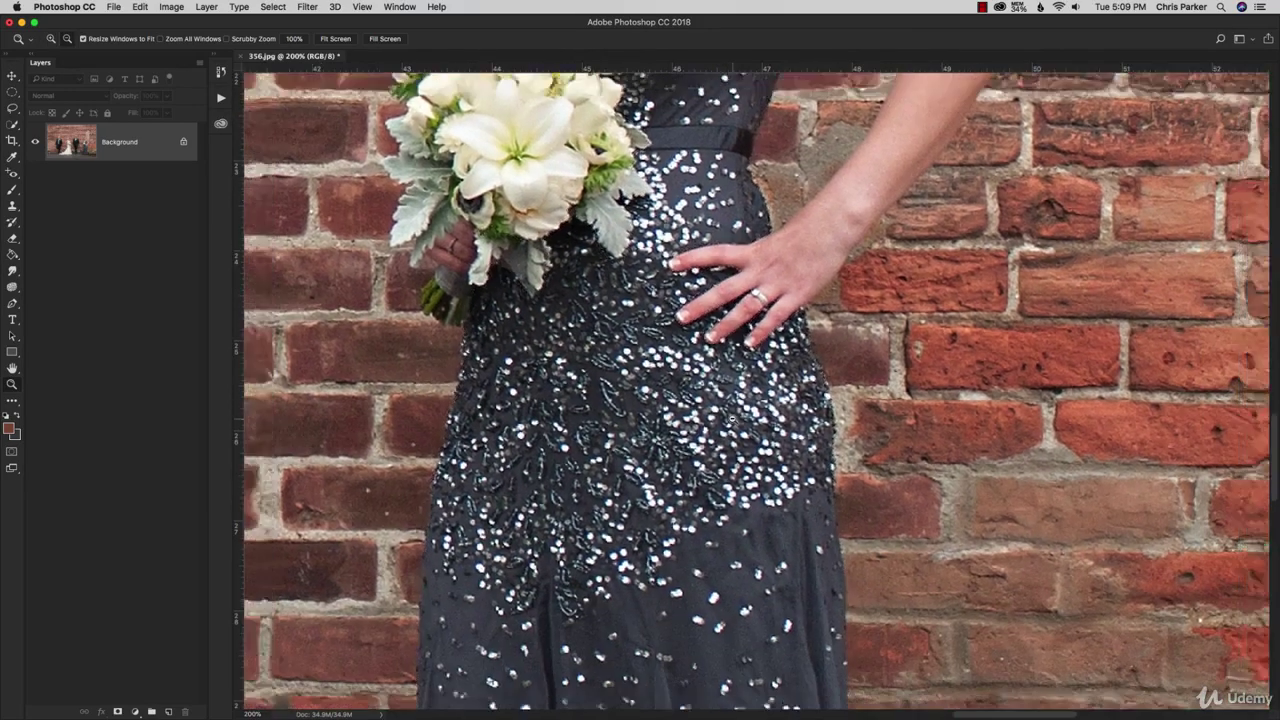
{"action": "left_click", "coordinate": [732, 418], "text": "alt"}
{"action": "double_click", "coordinate": [12, 369]}
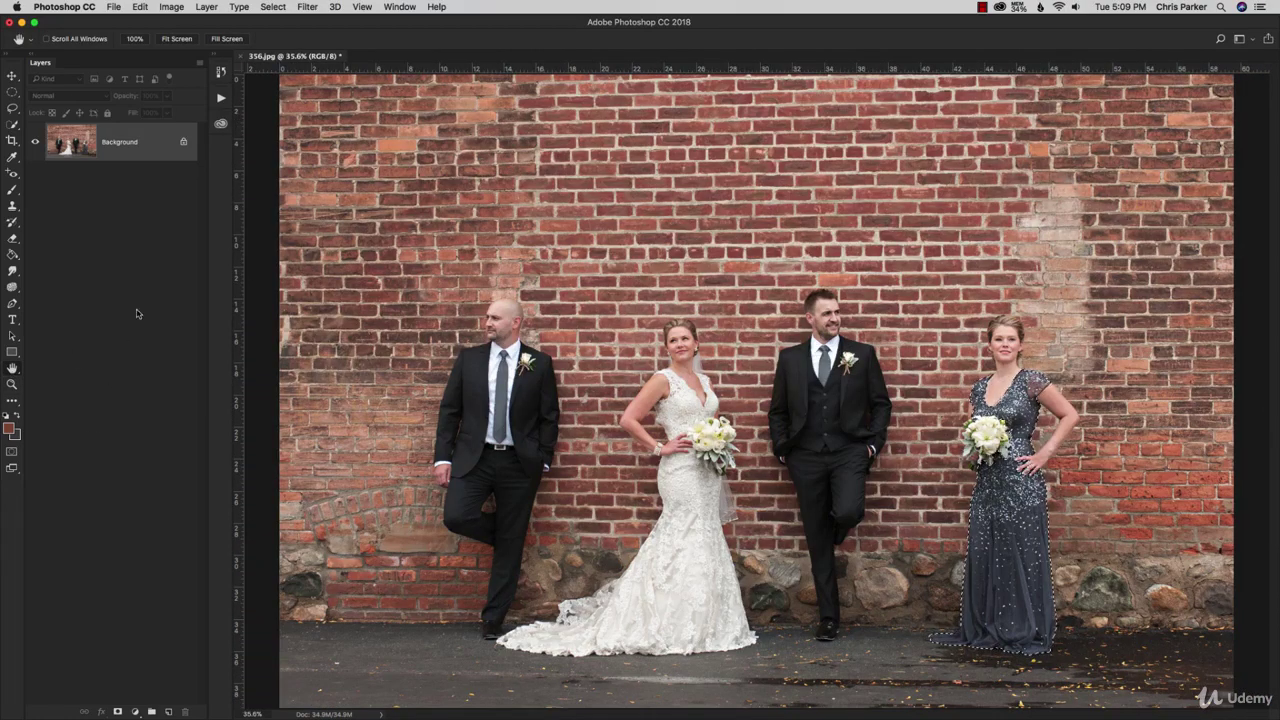
Add a Hue/Saturation adjustment layer masked to the selected dress.
{"action": "left_click", "coordinate": [217, 6]}
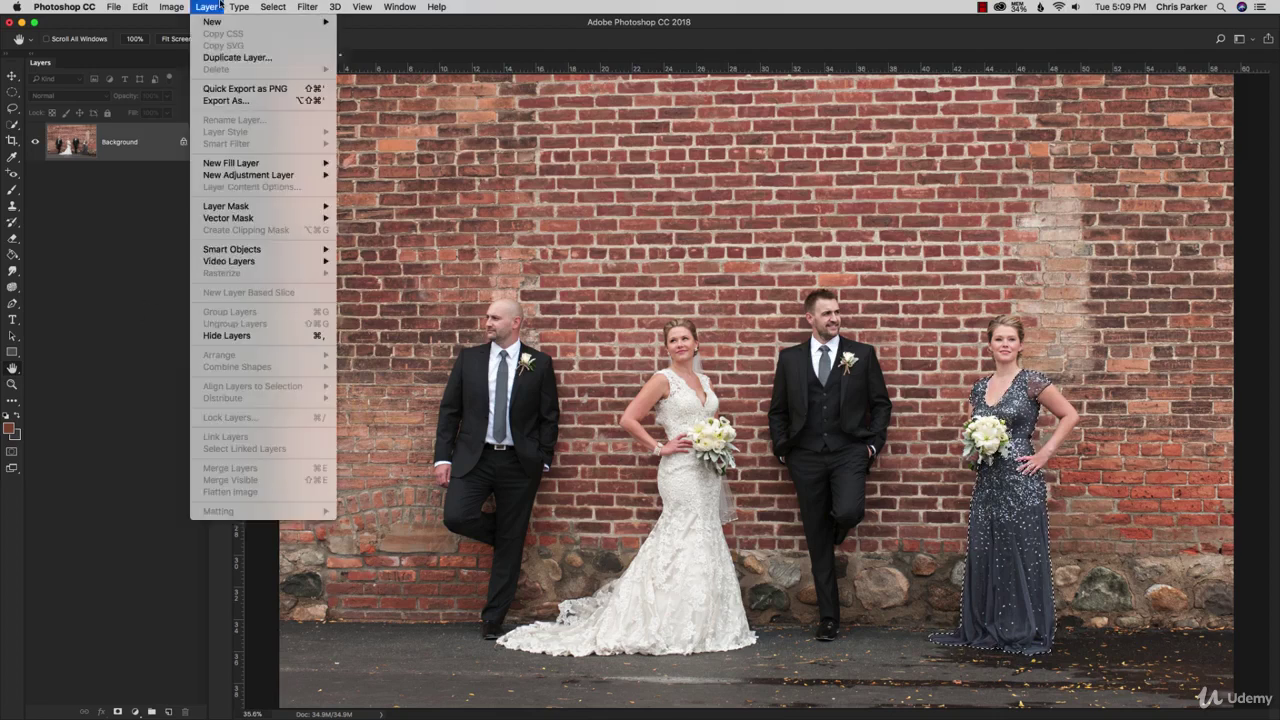
{"action": "mouse_move", "coordinate": [259, 175]}
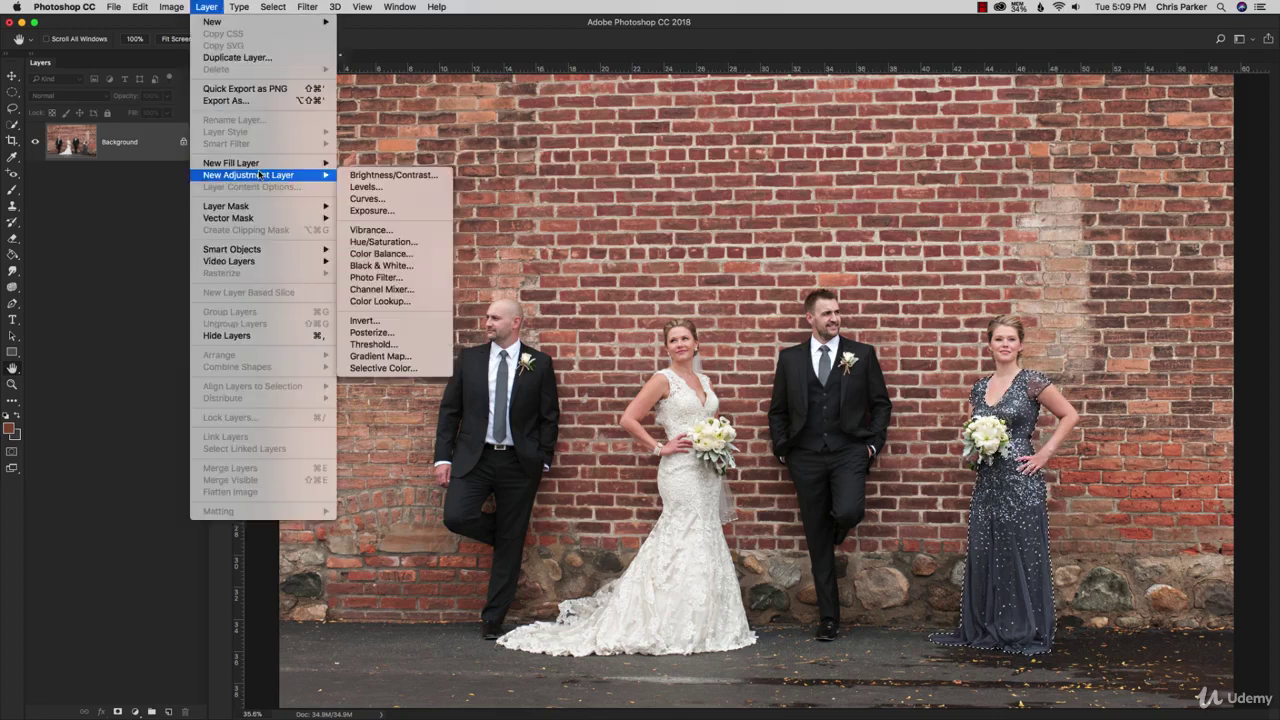
{"action": "left_click", "coordinate": [384, 242]}
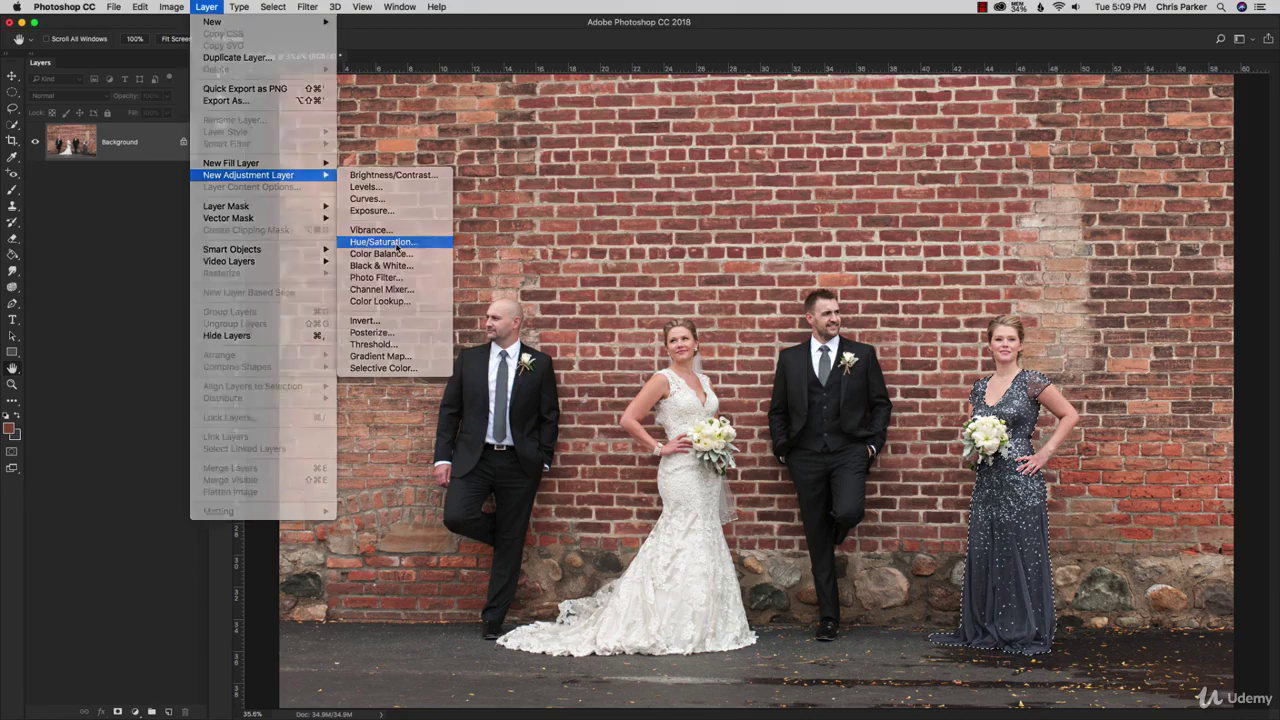
{"action": "left_click", "coordinate": [439, 346]}
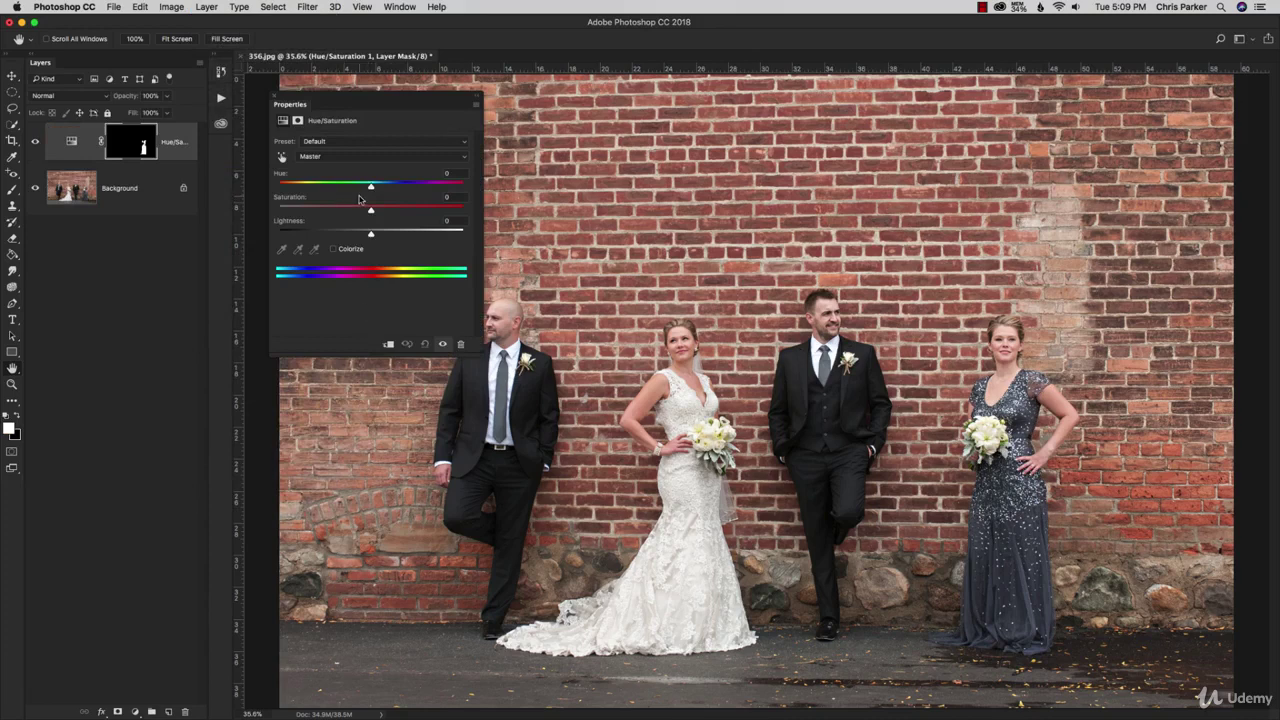
Set the adjustment's hue to about -66 and saturation to +11, and compare the dress with the adjustment off and on.
{"action": "left_click_drag", "start_coordinate": [370, 189], "coordinate": [322, 197]}
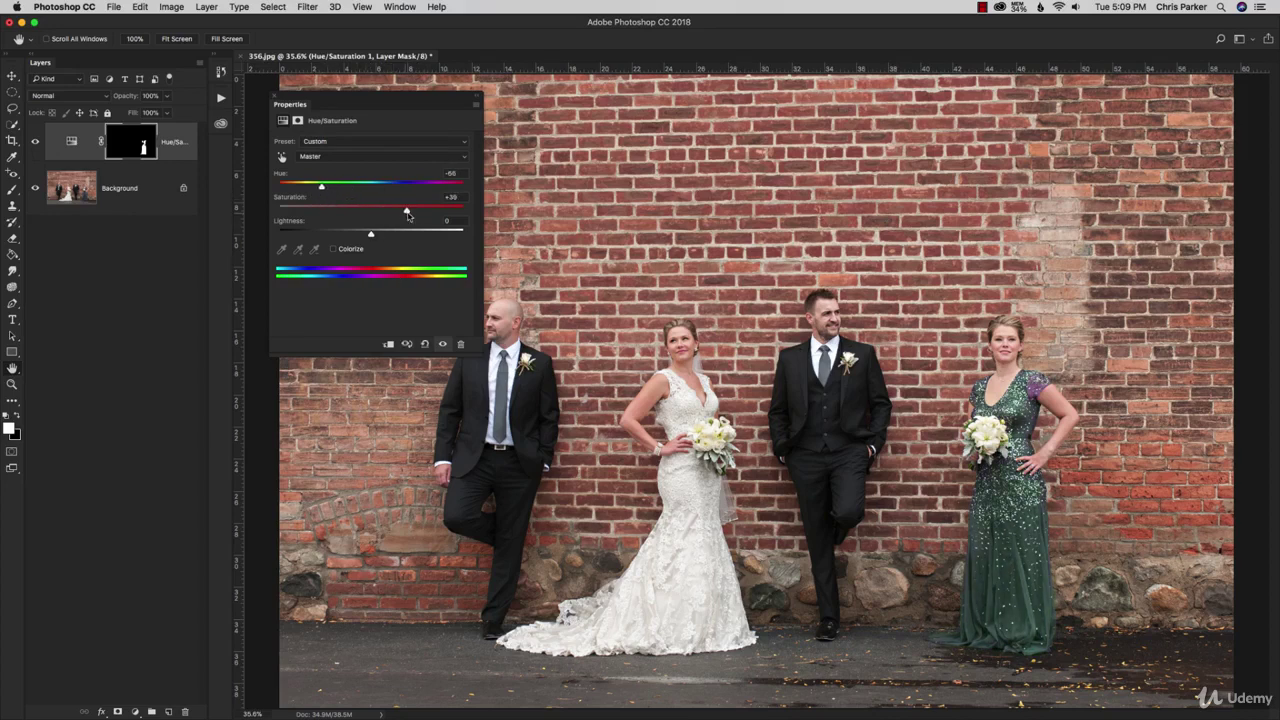
{"action": "left_click_drag", "start_coordinate": [418, 216], "coordinate": [368, 218]}
{"action": "left_click", "coordinate": [36, 142]}
{"action": "left_click", "coordinate": [36, 142]}
{"action": "left_click", "coordinate": [37, 143]}
{"action": "left_click", "coordinate": [37, 143]}
Review the adjustment's colour range options, keep Master, and close the Hue/Saturation settings.
{"action": "left_click", "coordinate": [338, 157]}
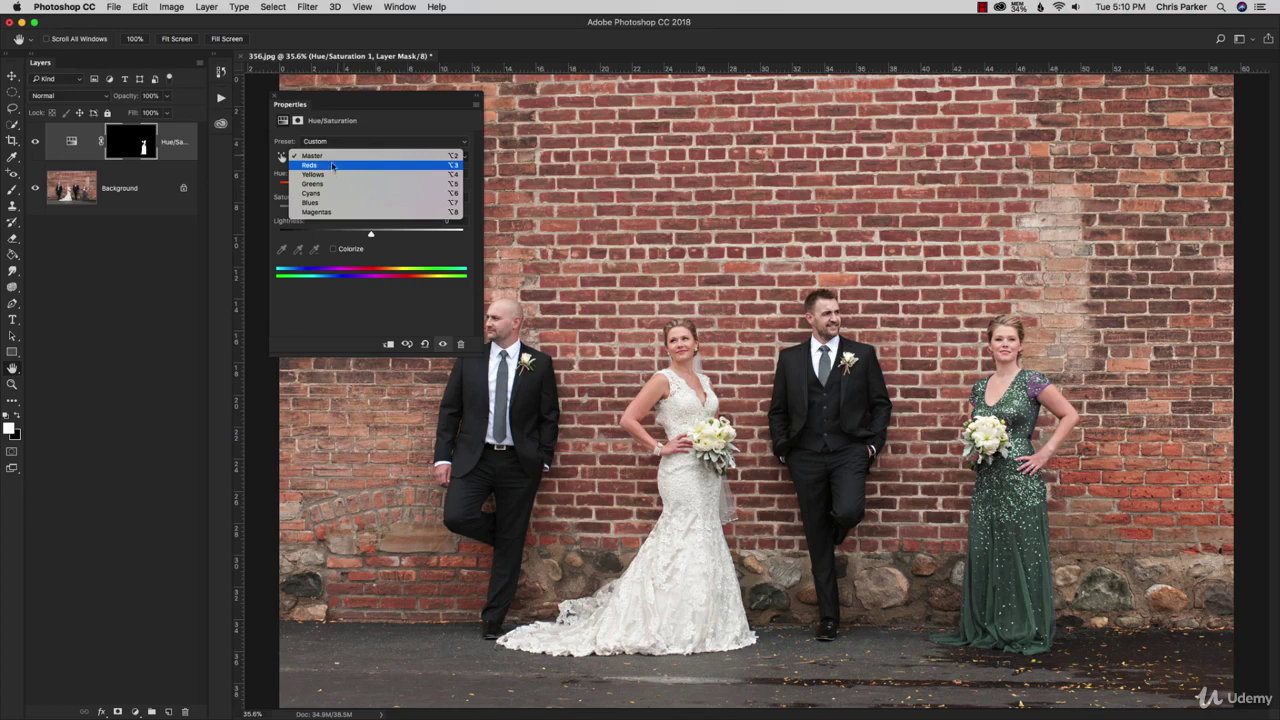
{"action": "left_click", "coordinate": [333, 156]}
{"action": "left_click", "coordinate": [277, 98]}
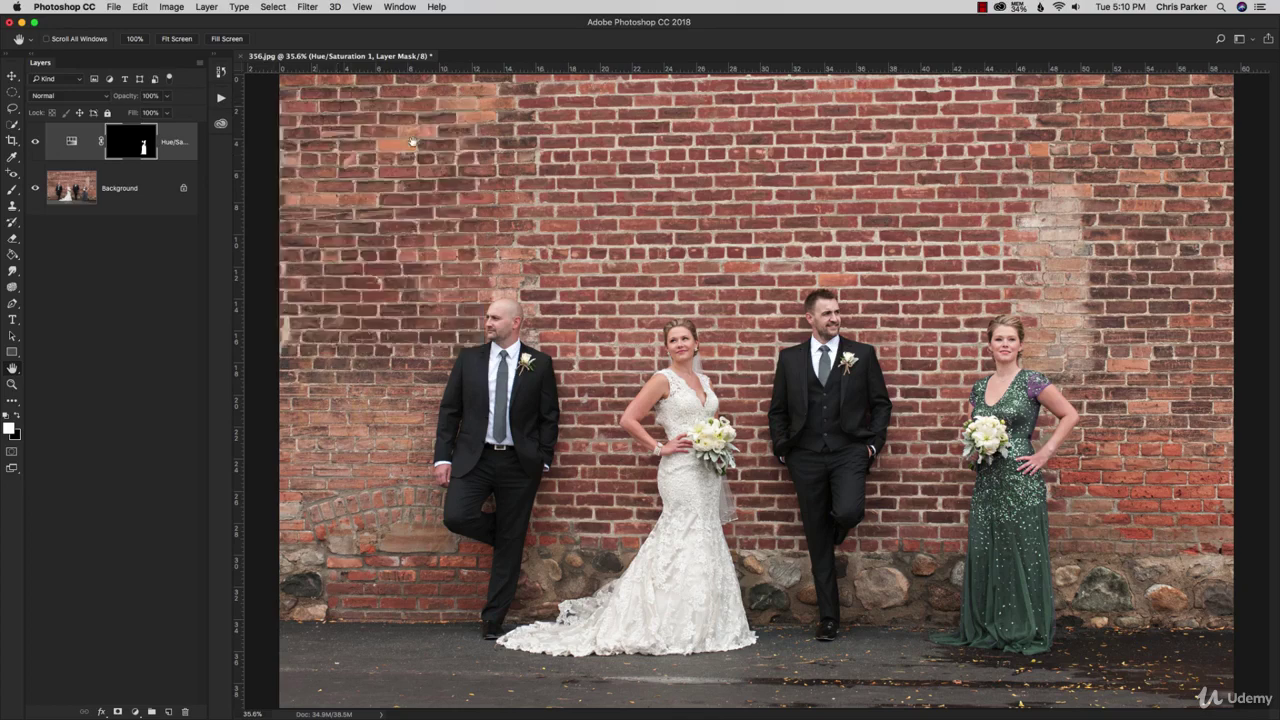
Examine the dress's bodice and sheer sleeves at 200% with the Hue/Saturation adjustment off and on.
{"action": "key", "text": "z"}
{"action": "left_click", "coordinate": [1030, 514]}
{"action": "left_click", "coordinate": [1030, 514]}
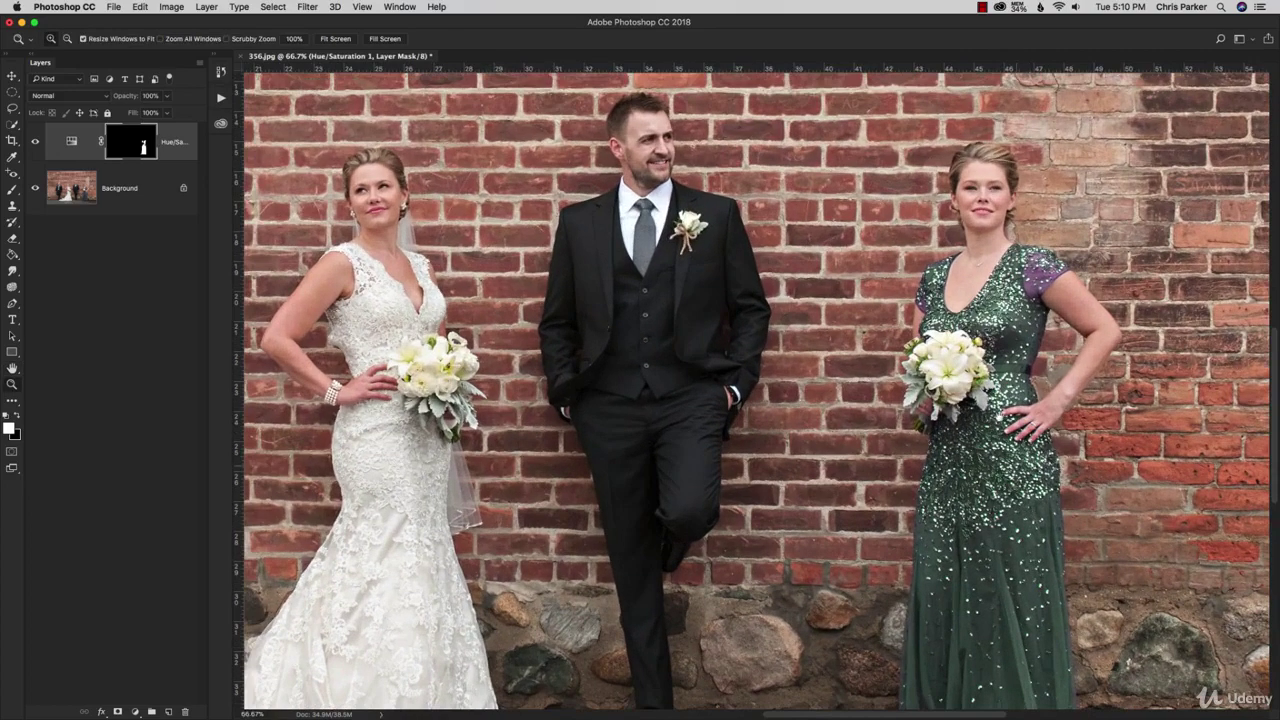
{"action": "left_click_drag", "start_coordinate": [999, 334], "coordinate": [714, 314]}
{"action": "left_click", "coordinate": [718, 253]}
{"action": "left_click", "coordinate": [716, 253]}
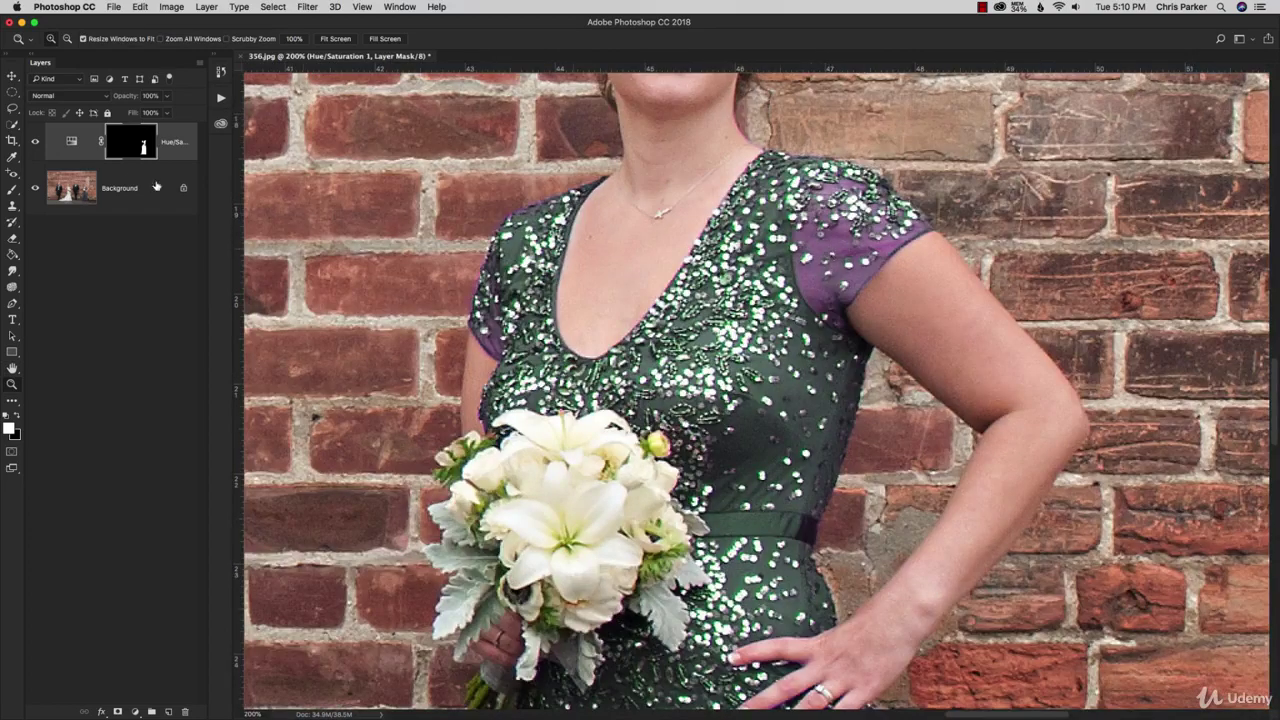
{"action": "left_click", "coordinate": [37, 141]}
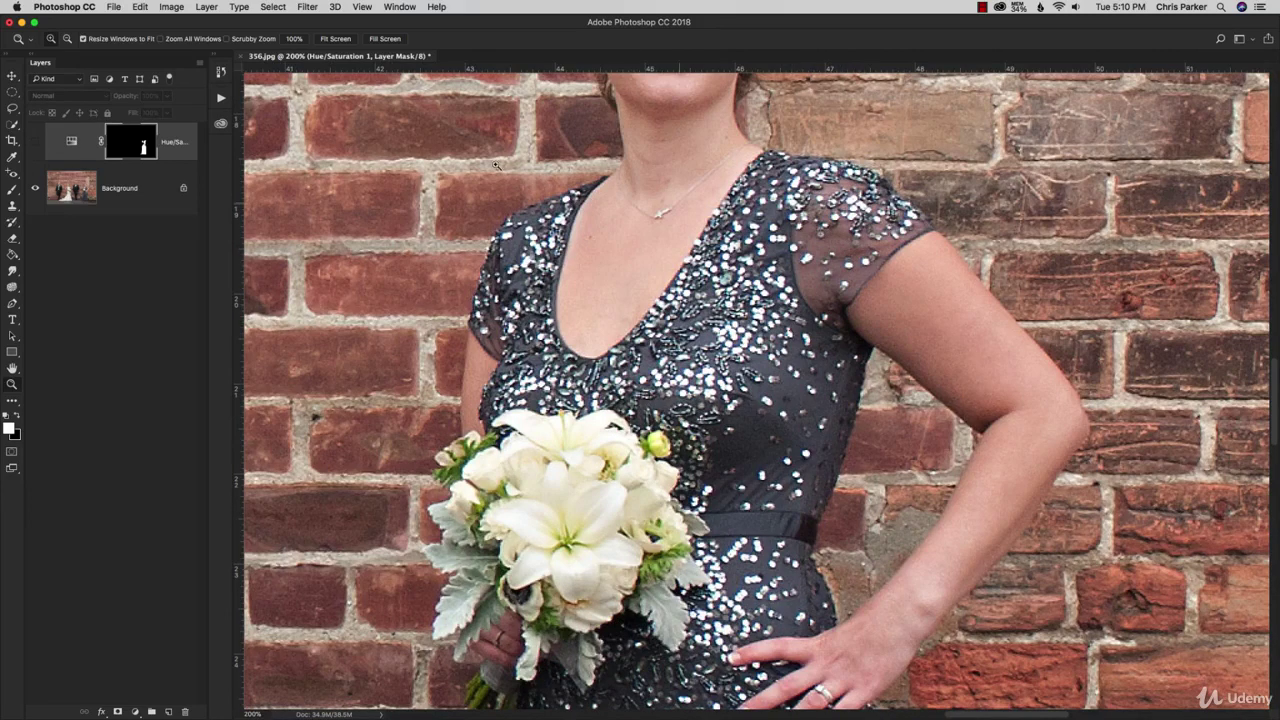
{"action": "left_click", "coordinate": [37, 141]}
Step the history back to the Exit Quick Mask state before the adjustment, inspect the sleeve selection, and return to the latest state.
{"action": "left_click", "coordinate": [221, 72]}
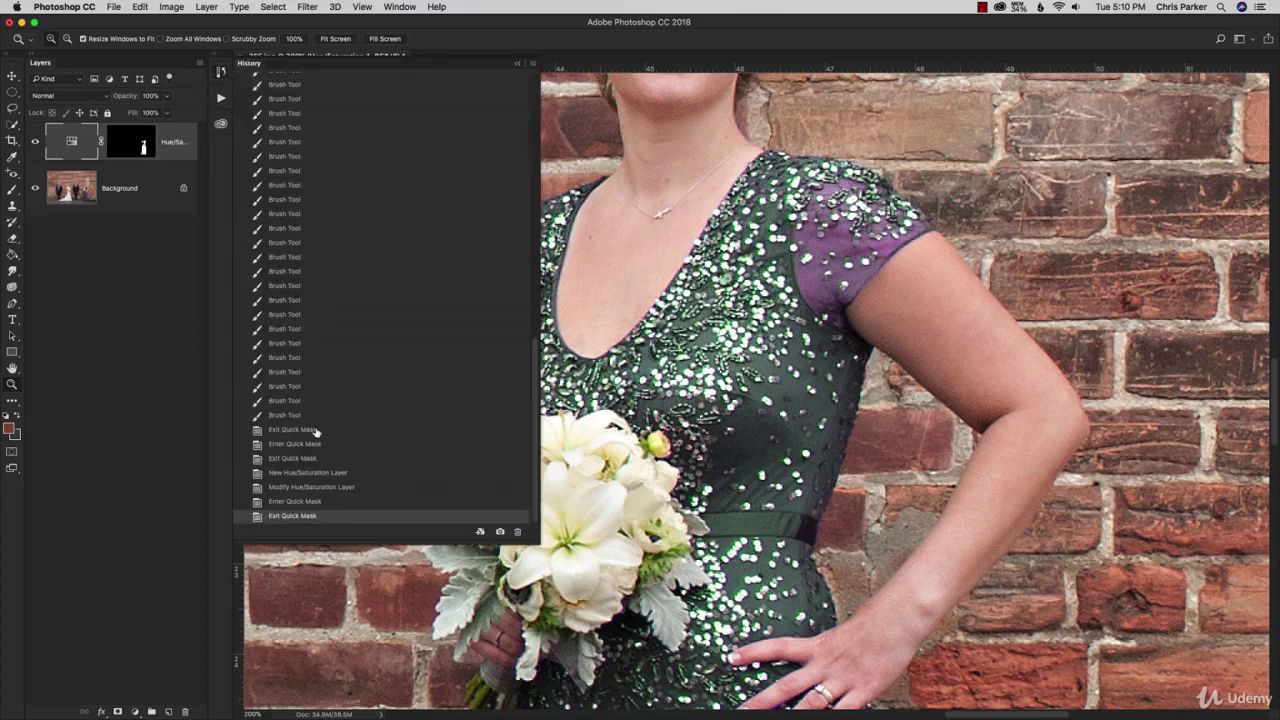
{"action": "left_click", "coordinate": [315, 431]}
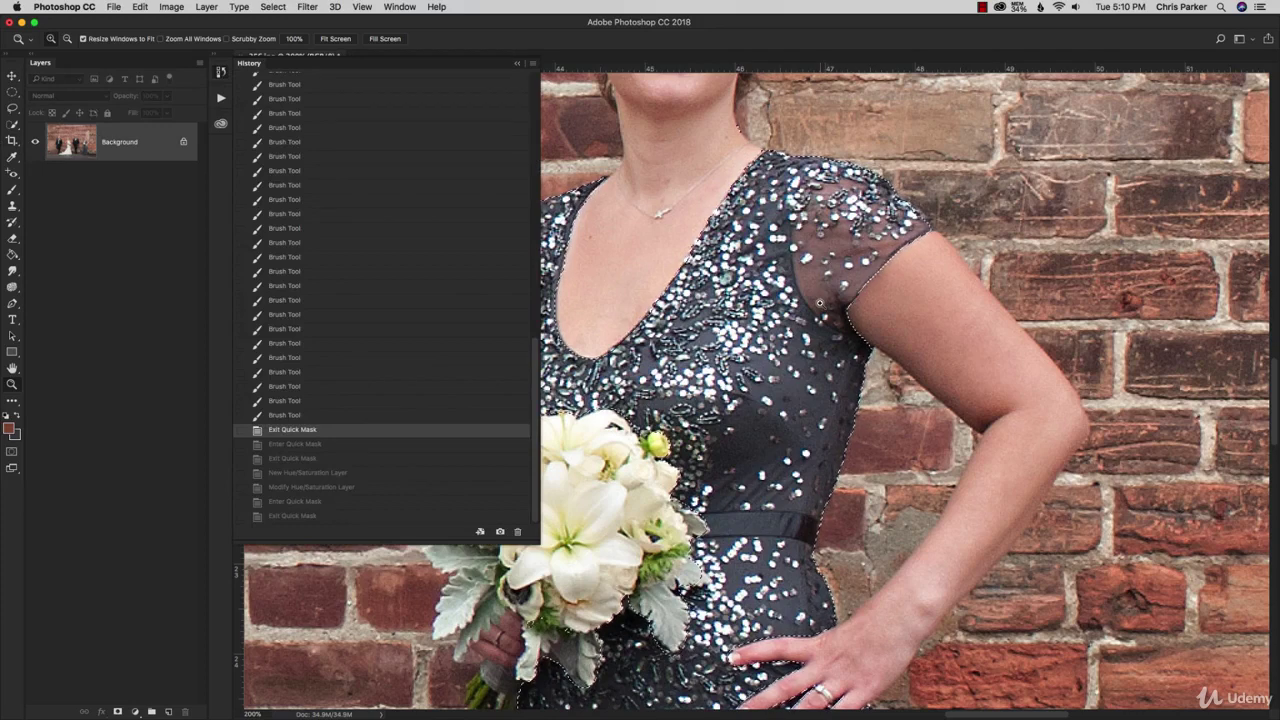
{"action": "left_click", "coordinate": [334, 506]}
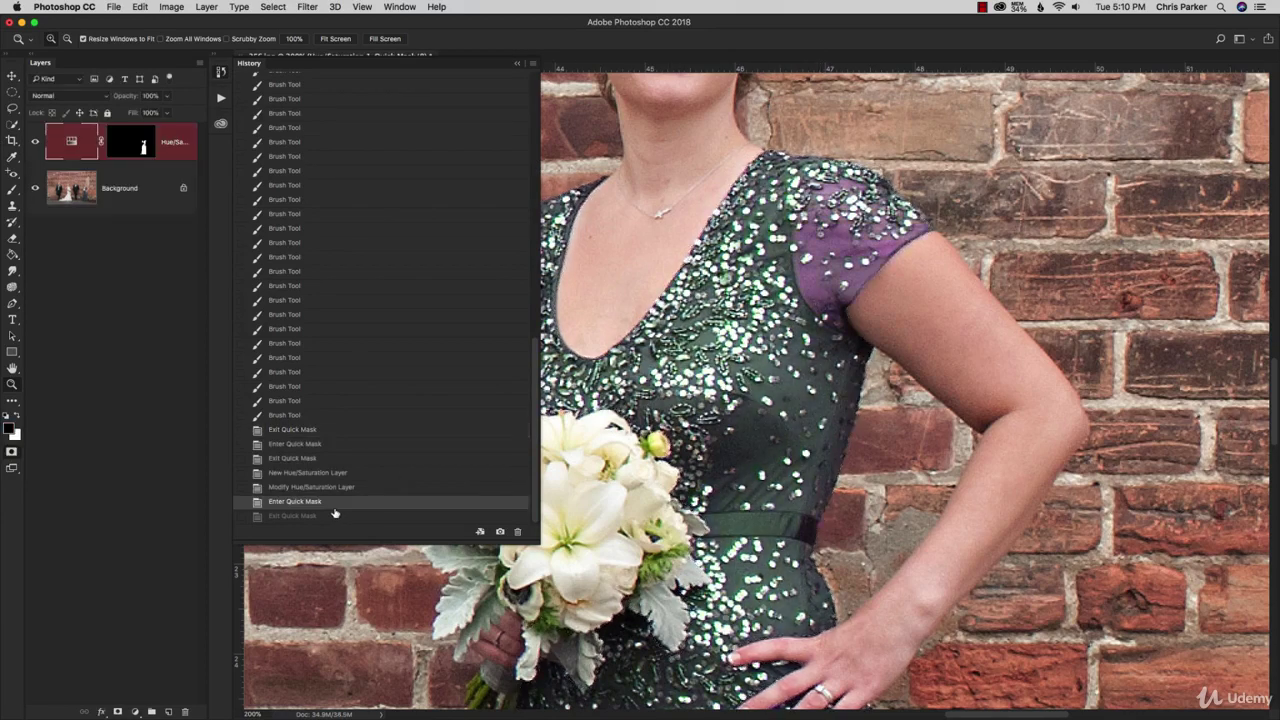
{"action": "left_click", "coordinate": [335, 516]}
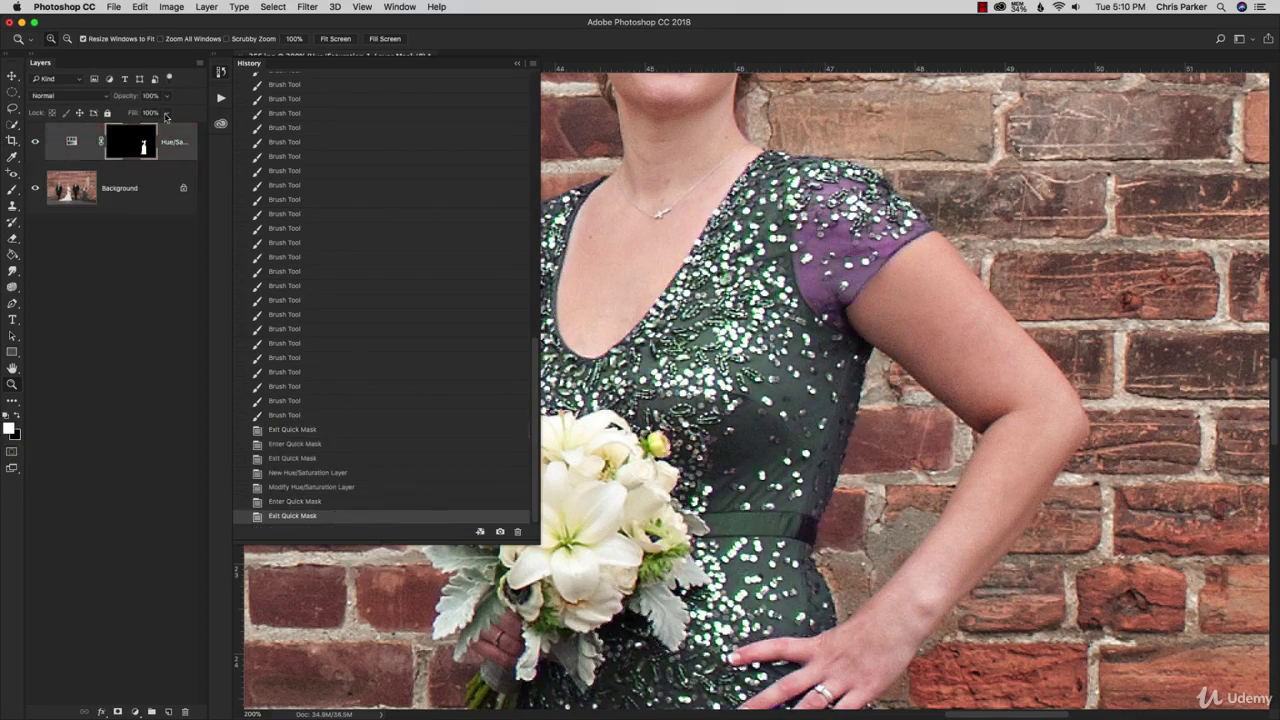
Reopen the Hue/Saturation settings away from the dress and try other hues on the fabric and sheer sleeves.
{"action": "left_click", "coordinate": [70, 142]}
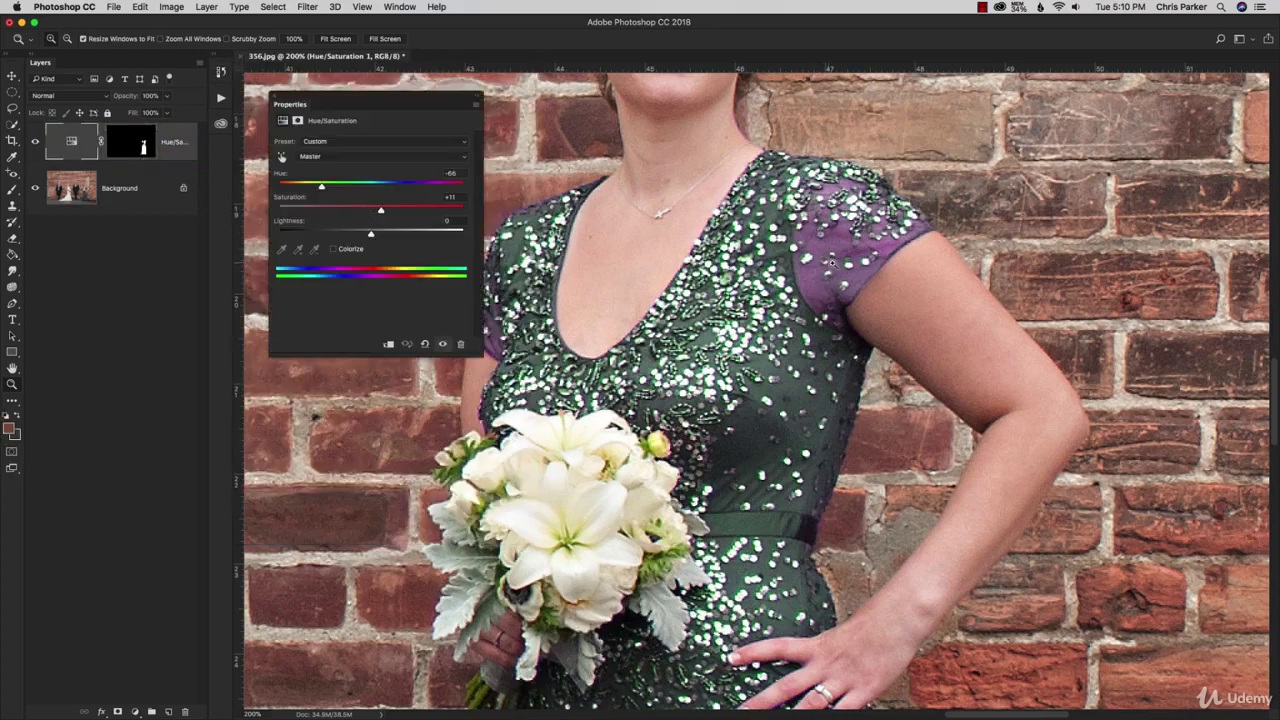
{"action": "left_click_drag", "start_coordinate": [439, 101], "coordinate": [376, 113]}
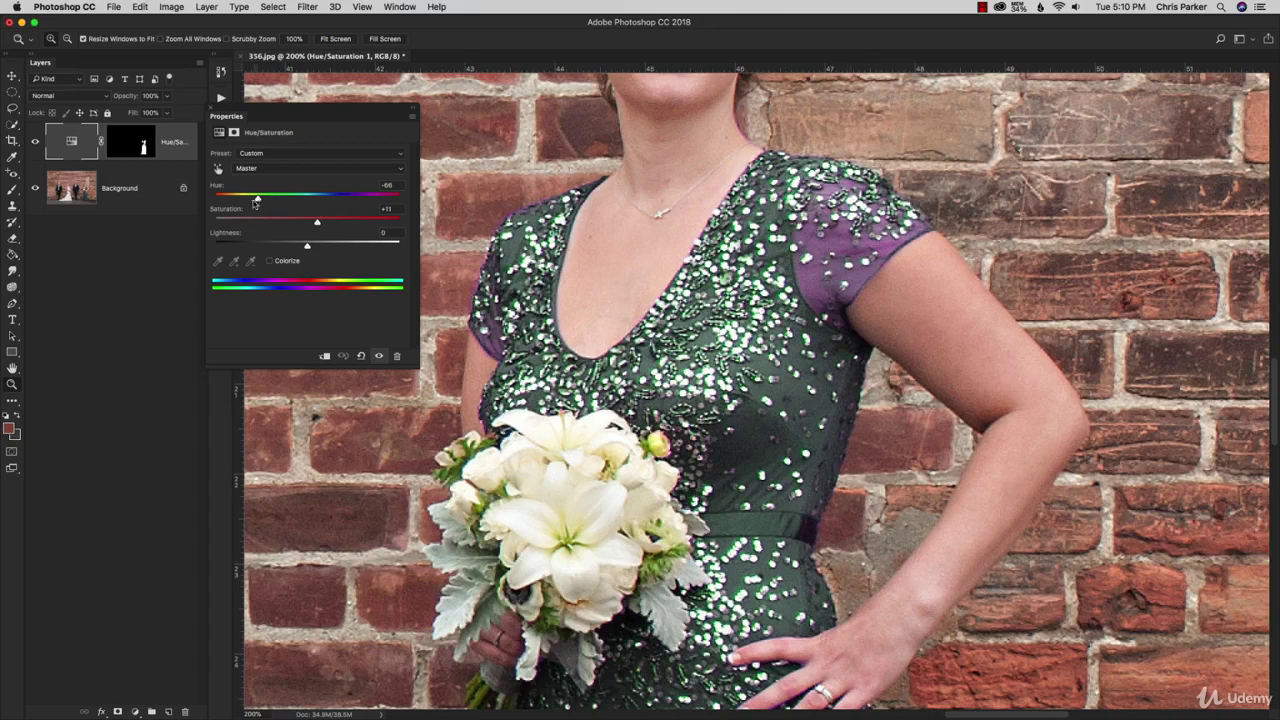
{"action": "left_click_drag", "start_coordinate": [257, 200], "coordinate": [354, 200]}
Paint black on the adjustment's layer mask over the sheer sleeve fabric to remove its purple tint, and close the mask properties.
{"action": "left_click", "coordinate": [128, 152]}
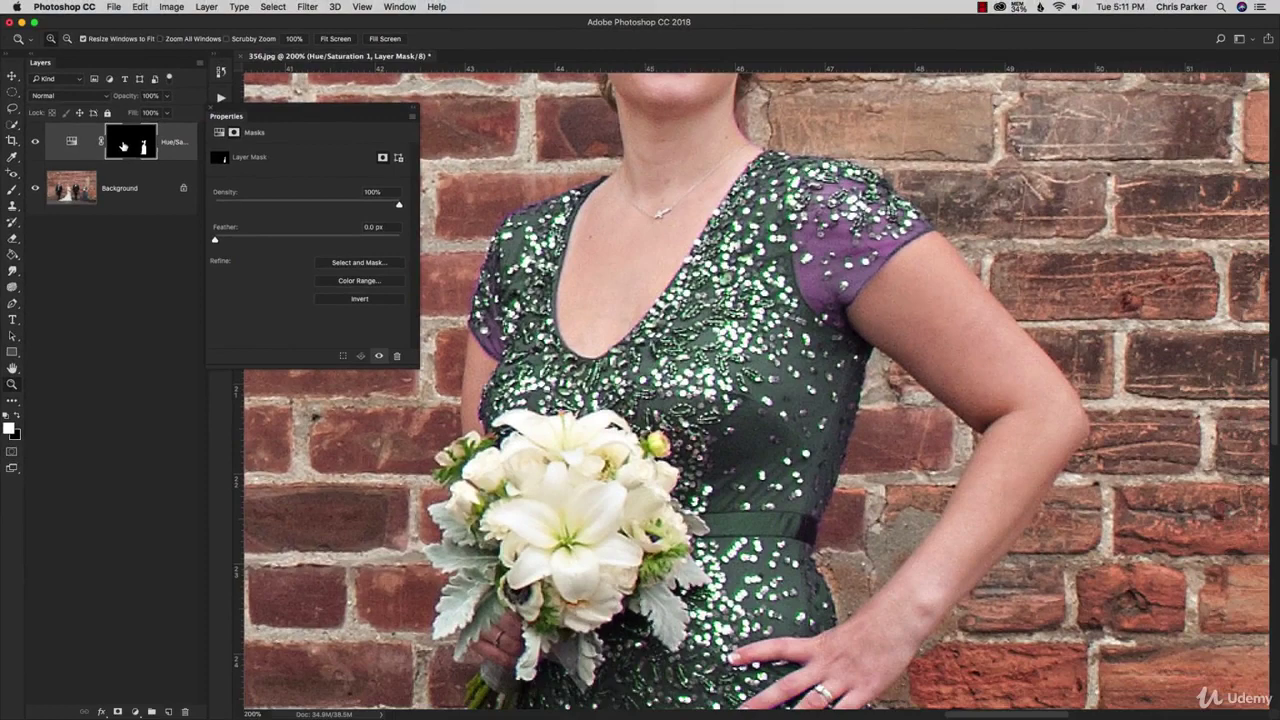
{"action": "key", "text": "b"}
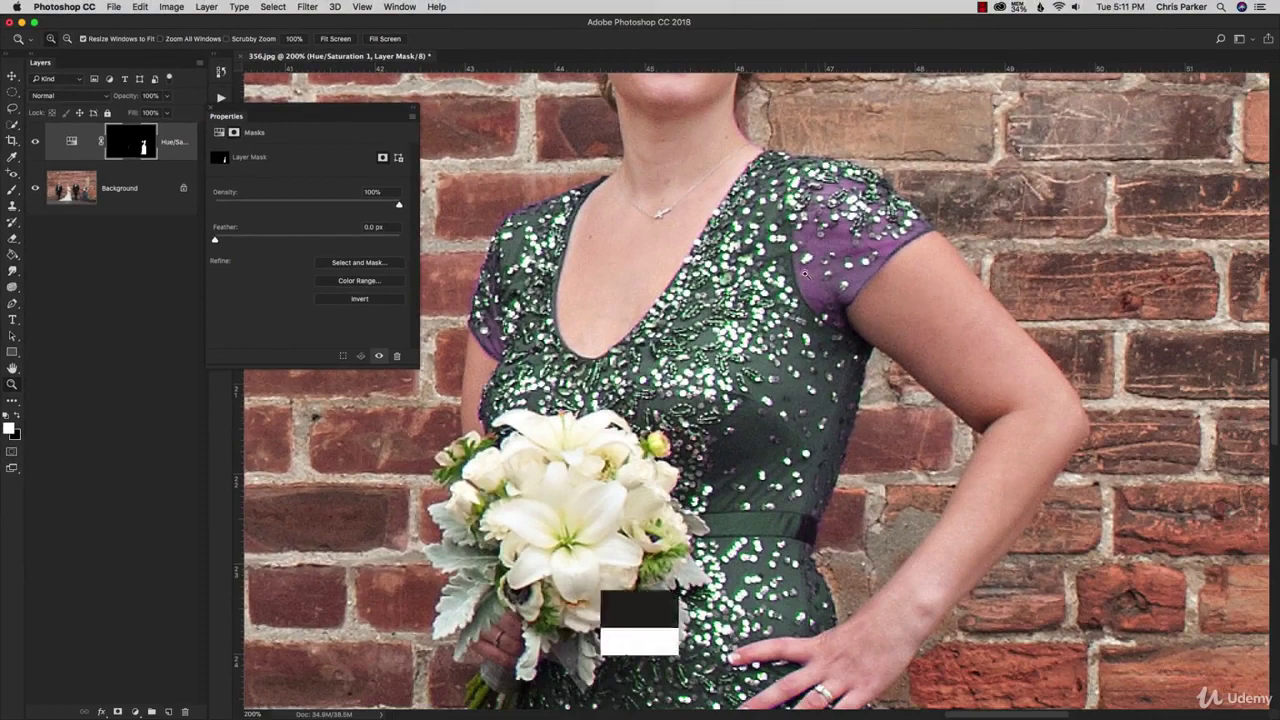
{"action": "key", "text": "x"}
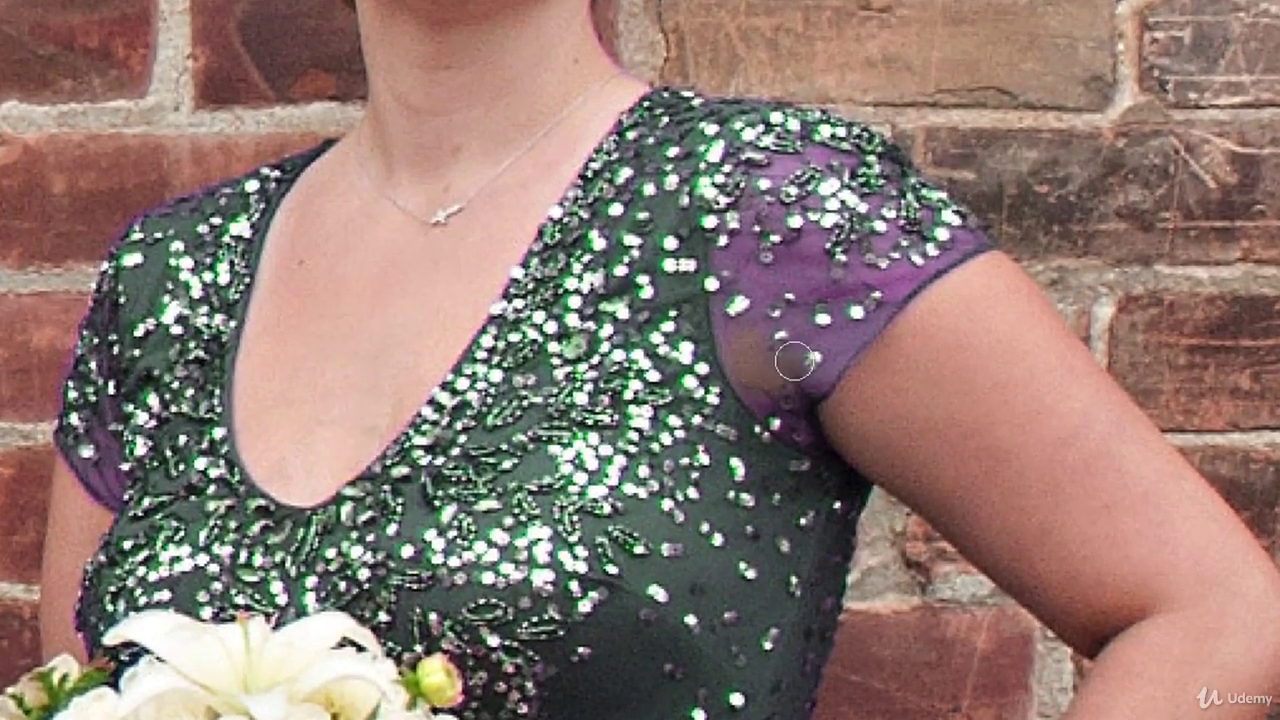
{"action": "mouse_move", "coordinate": [774, 299]}
{"action": "left_mouse_down"}
{"action": "mouse_move", "coordinate": [730, 283]}
{"action": "mouse_move", "coordinate": [744, 359]}
{"action": "mouse_move", "coordinate": [784, 422]}
{"action": "mouse_move", "coordinate": [761, 393]}
{"action": "mouse_move", "coordinate": [788, 417]}
{"action": "mouse_move", "coordinate": [806, 408]}
{"action": "mouse_move", "coordinate": [846, 326]}
{"action": "mouse_move", "coordinate": [928, 256]}
{"action": "left_mouse_up"}
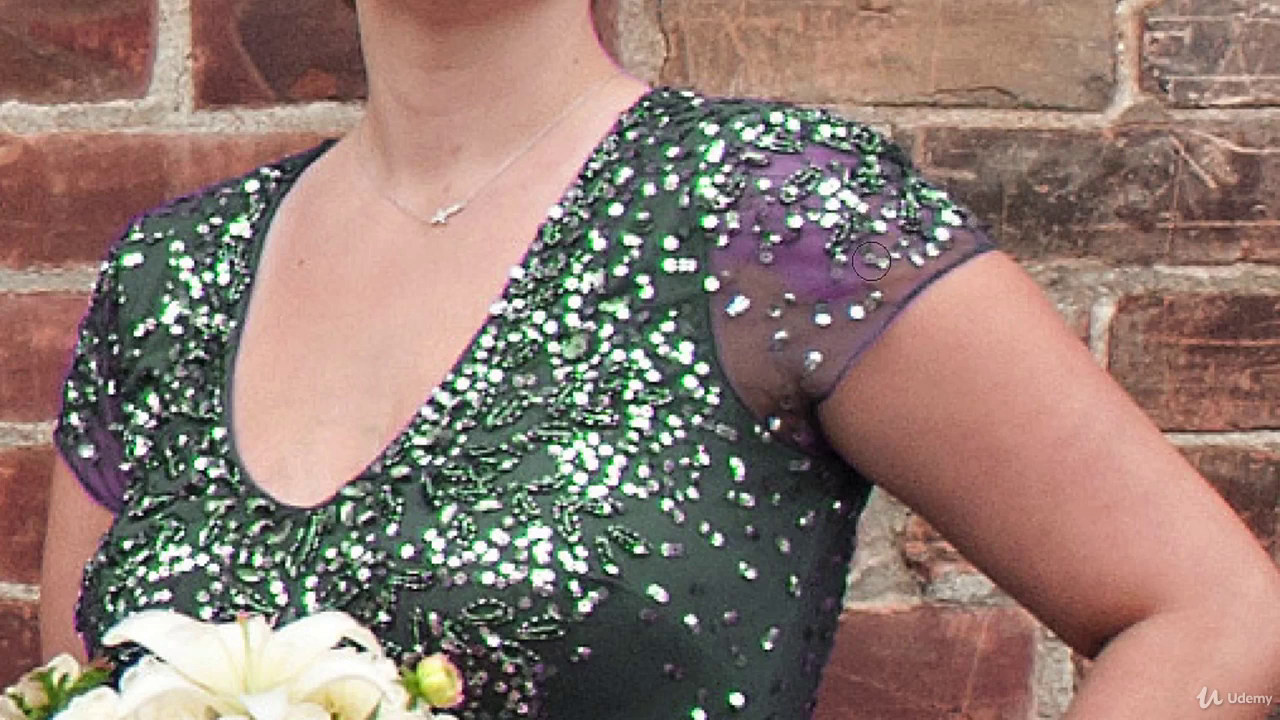
{"action": "mouse_move", "coordinate": [803, 271]}
{"action": "left_mouse_down"}
{"action": "mouse_move", "coordinate": [810, 235]}
{"action": "mouse_move", "coordinate": [816, 249]}
{"action": "mouse_move", "coordinate": [738, 265]}
{"action": "mouse_move", "coordinate": [764, 204]}
{"action": "mouse_move", "coordinate": [780, 219]}
{"action": "mouse_move", "coordinate": [793, 163]}
{"action": "mouse_move", "coordinate": [778, 166]}
{"action": "mouse_move", "coordinate": [826, 178]}
{"action": "left_mouse_up"}
{"action": "mouse_move", "coordinate": [846, 303]}
{"action": "left_mouse_down"}
{"action": "mouse_move", "coordinate": [871, 320]}
{"action": "mouse_move", "coordinate": [829, 363]}
{"action": "mouse_move", "coordinate": [908, 276]}
{"action": "mouse_move", "coordinate": [892, 221]}
{"action": "mouse_move", "coordinate": [842, 186]}
{"action": "mouse_move", "coordinate": [812, 204]}
{"action": "mouse_move", "coordinate": [851, 161]}
{"action": "mouse_move", "coordinate": [987, 245]}
{"action": "mouse_move", "coordinate": [963, 246]}
{"action": "left_mouse_up"}
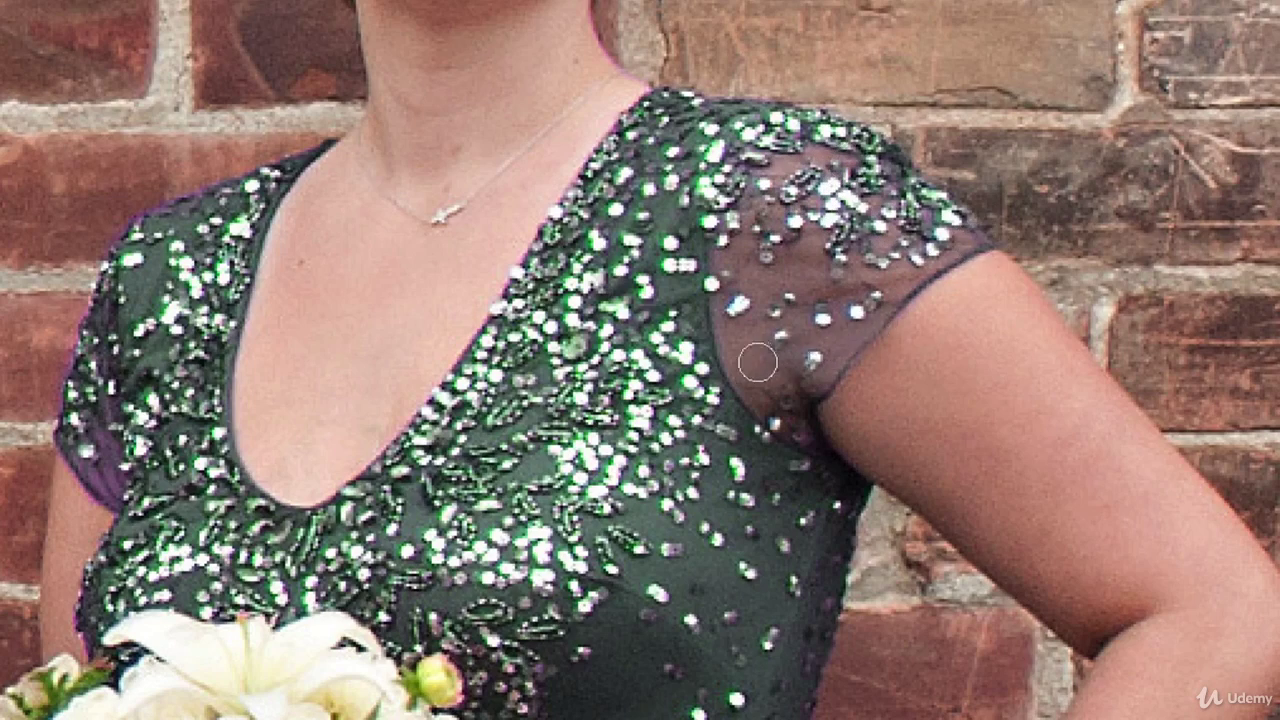
{"action": "mouse_move", "coordinate": [612, 332]}
{"action": "left_mouse_down"}
{"action": "mouse_move", "coordinate": [96, 417]}
{"action": "mouse_move", "coordinate": [109, 477]}
{"action": "mouse_move", "coordinate": [72, 454]}
{"action": "mouse_move", "coordinate": [99, 486]}
{"action": "mouse_move", "coordinate": [114, 492]}
{"action": "mouse_move", "coordinate": [95, 302]}
{"action": "mouse_move", "coordinate": [171, 183]}
{"action": "mouse_move", "coordinate": [130, 211]}
{"action": "mouse_move", "coordinate": [53, 426]}
{"action": "mouse_move", "coordinate": [128, 194]}
{"action": "mouse_move", "coordinate": [322, 130]}
{"action": "left_mouse_up"}
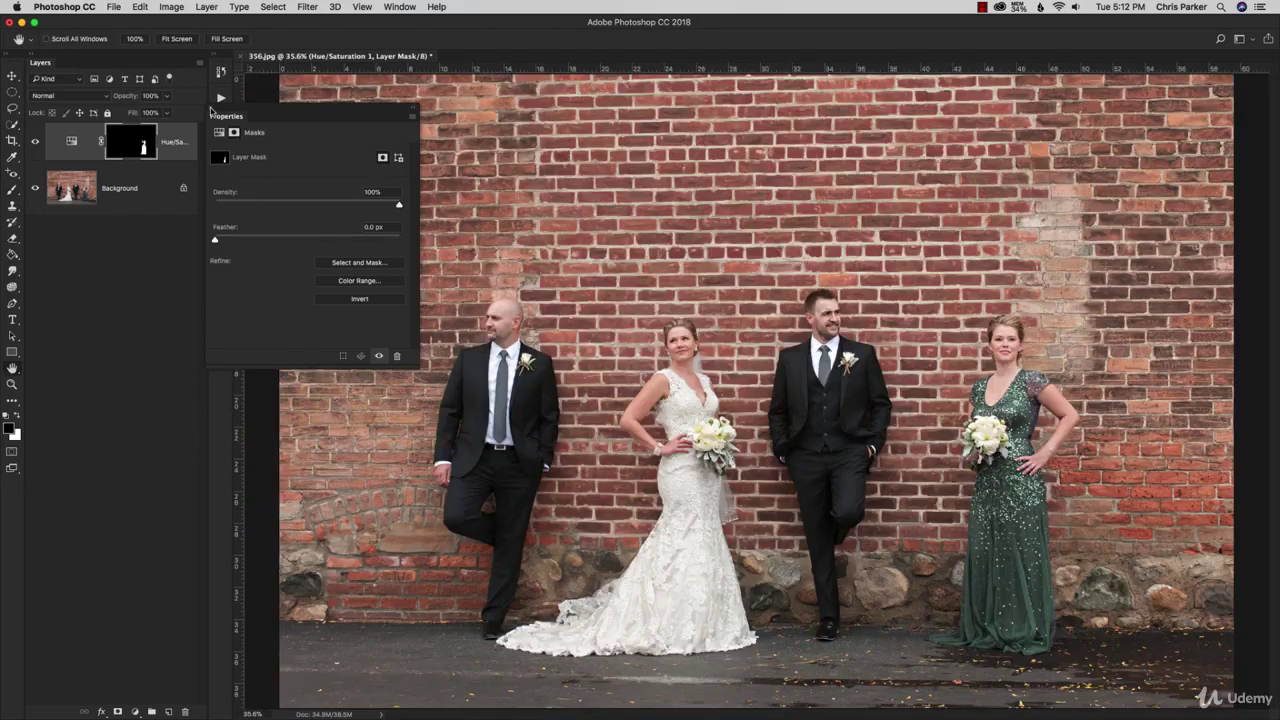
{"action": "left_click", "coordinate": [211, 108]}
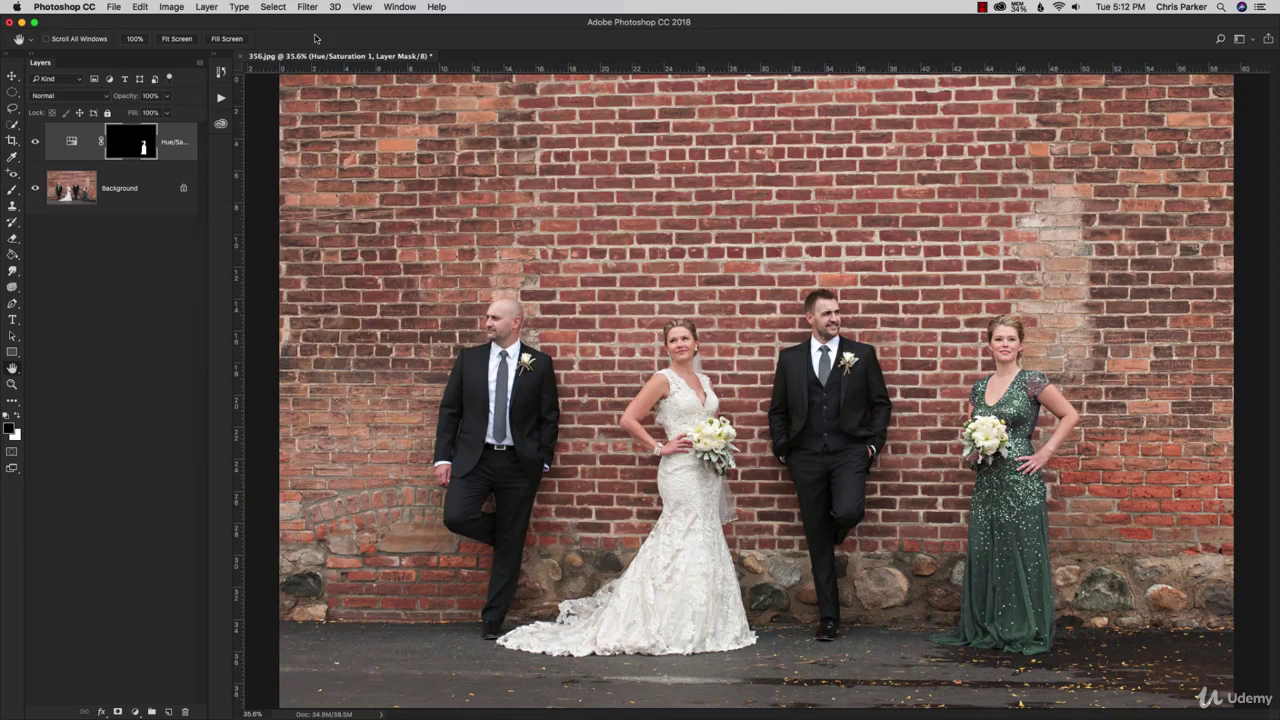